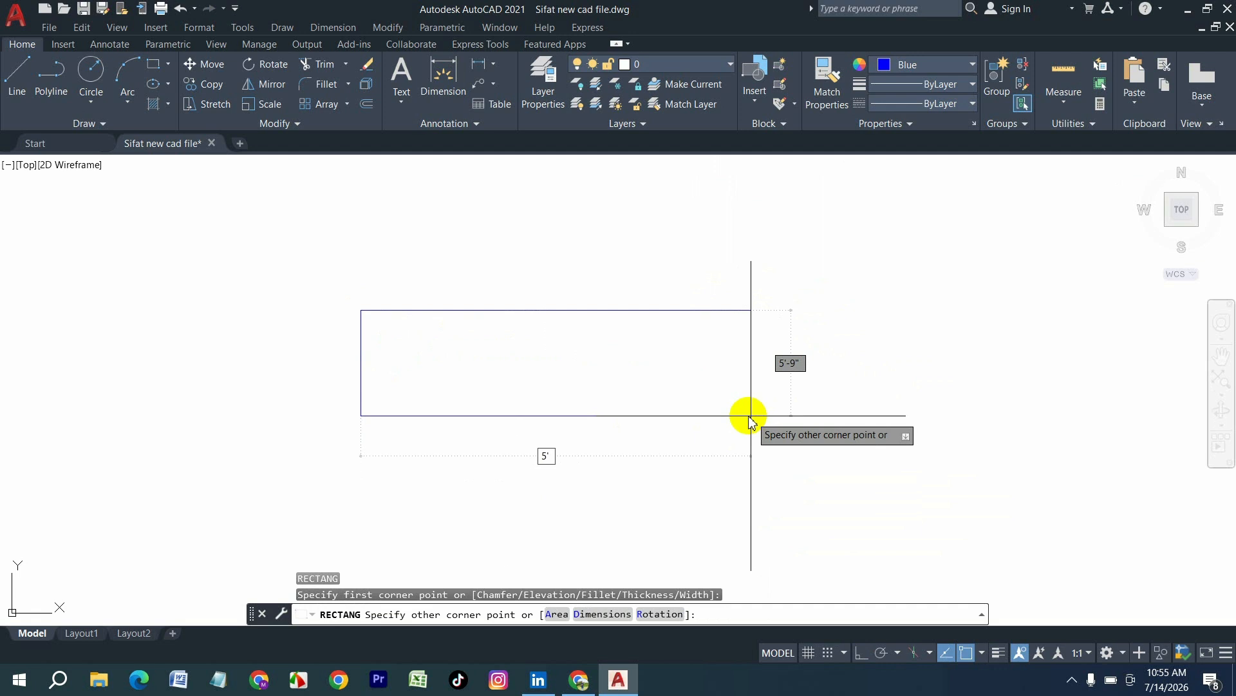
# - Finish the first rectangle at 5' long and 5" high
pyautogui.write(',')
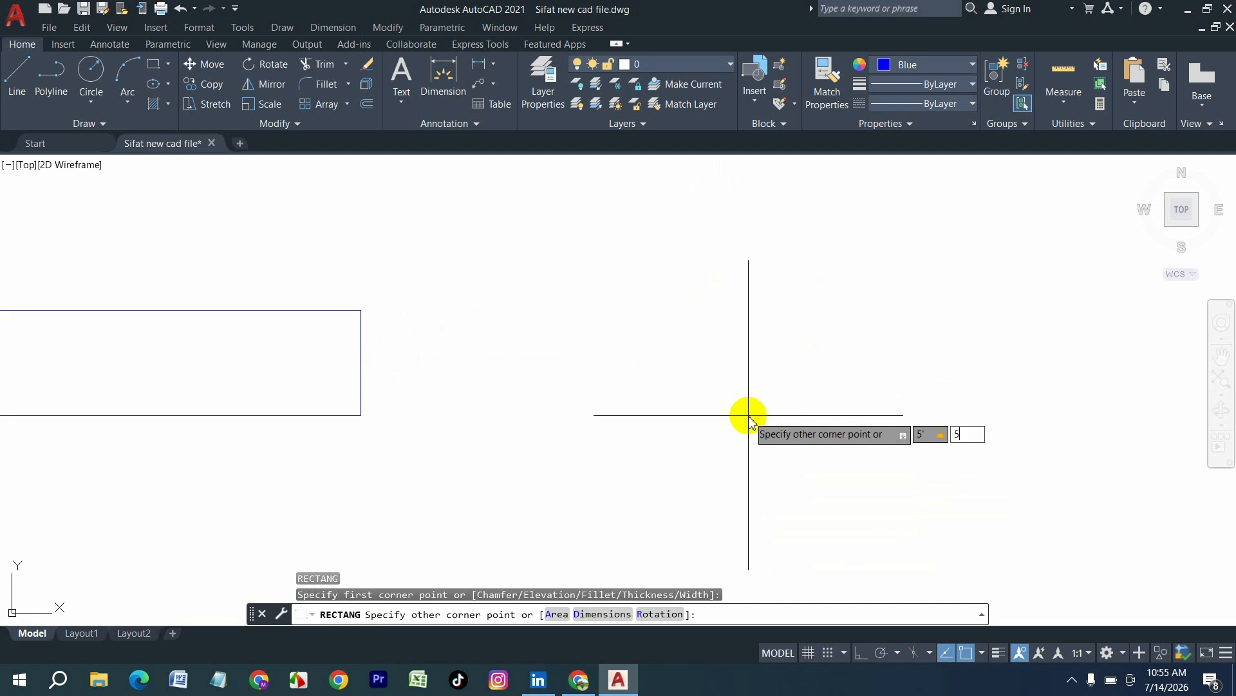
pyautogui.press('Return')
pyautogui.scroll(2, 389, 317)
pyautogui.moveTo(538, 348); pyautogui.dragTo(443, 391, button='middle')
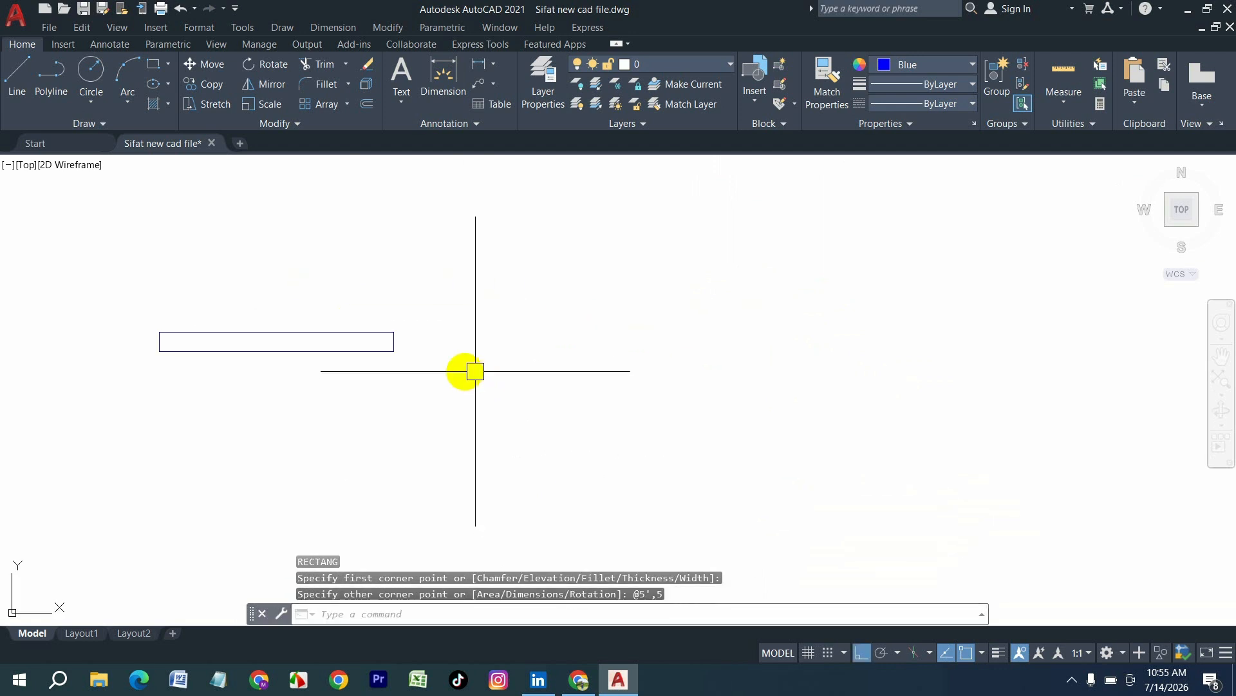
# - Draw a second rectangle, 4' by 5", to the right of the 5' rectangle
pyautogui.scroll(-2, 350, 355)
pyautogui.press('Return')
pyautogui.click(536, 341)
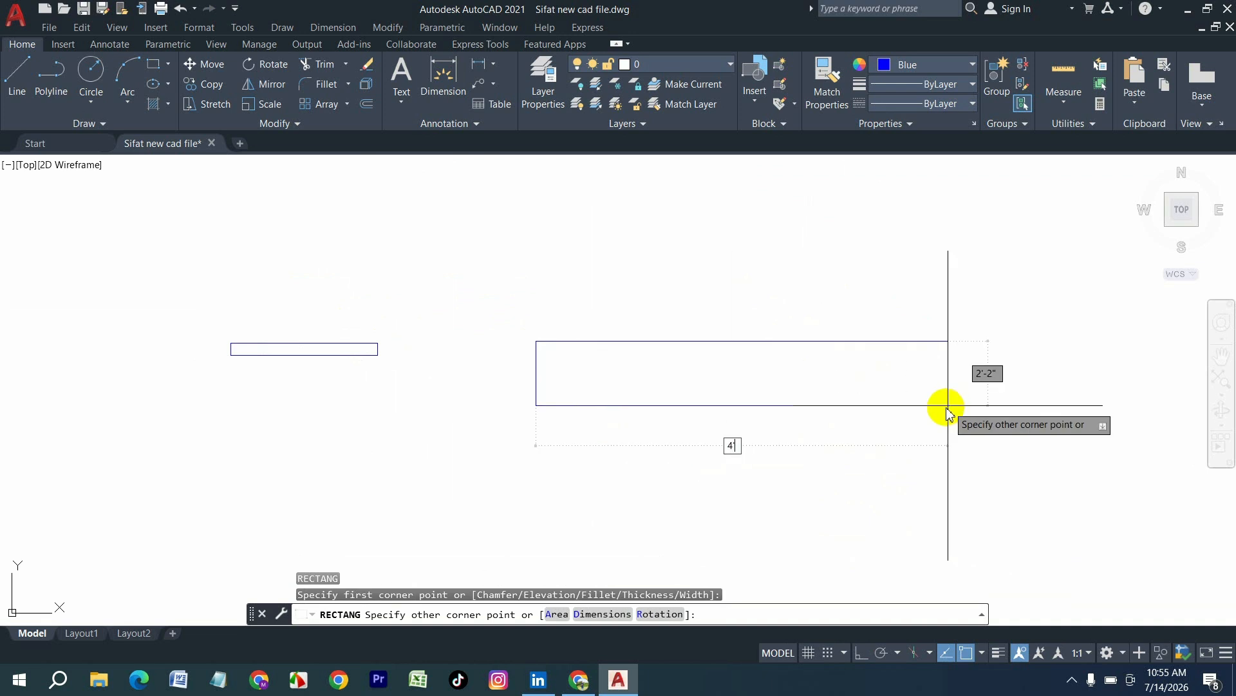
pyautogui.write("4'")
pyautogui.press('Tab')
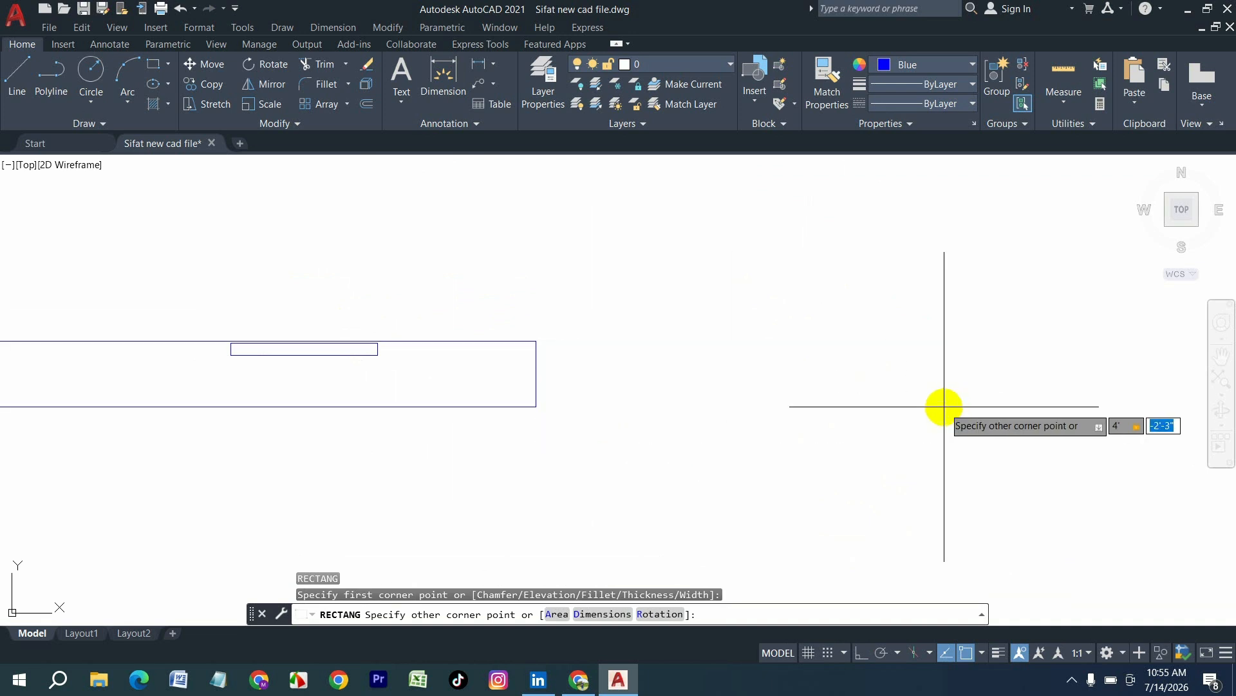
pyautogui.press('Return')
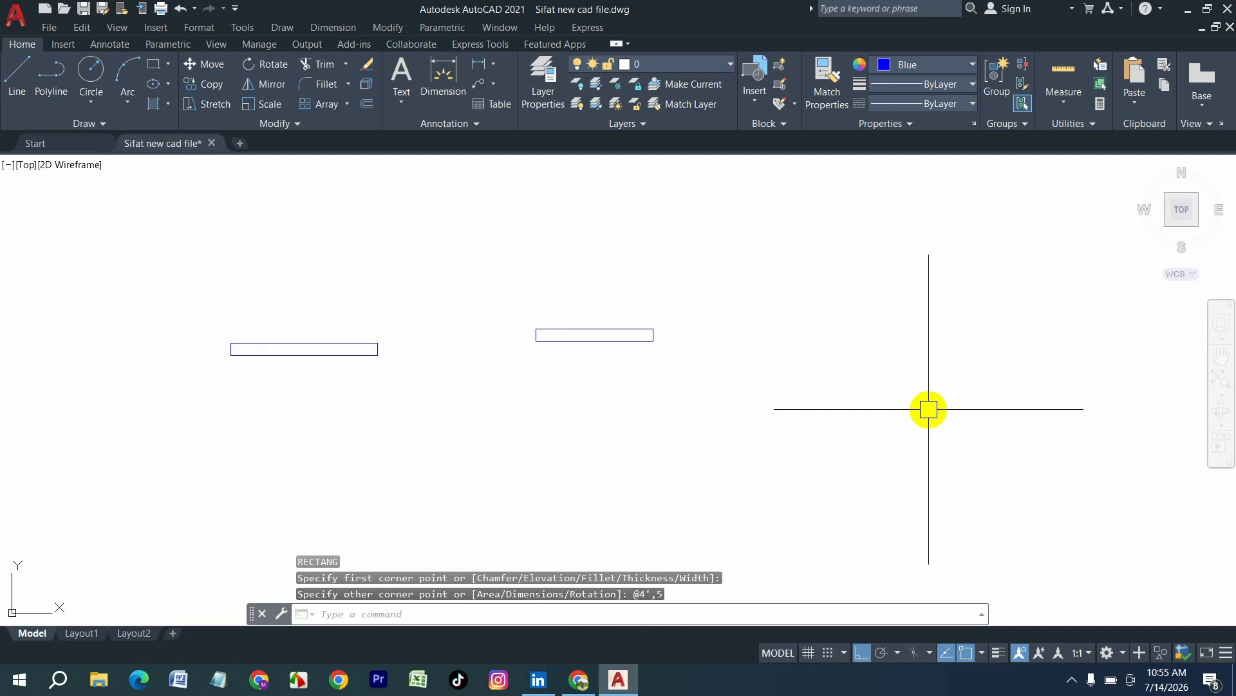
# - Draw a third rectangle, 3' by 5", to the right of the 4' rectangle
pyautogui.press('Return')
pyautogui.click(765, 333)
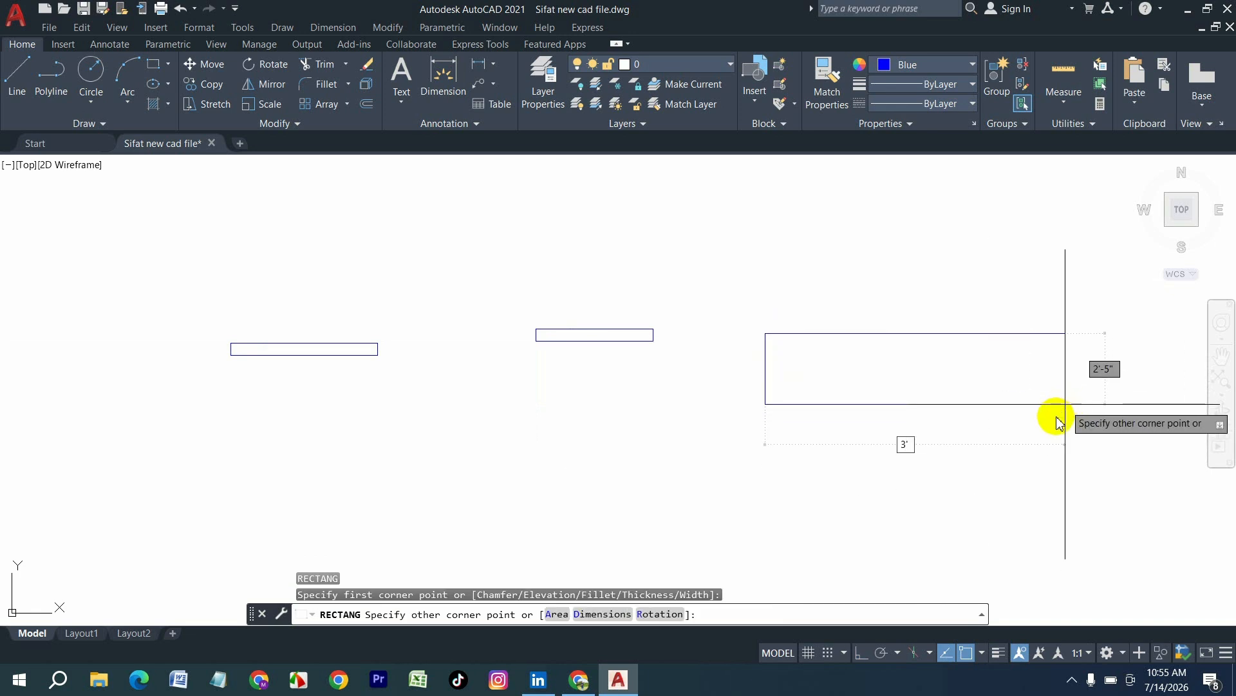
pyautogui.write("3'")
pyautogui.press('Tab')
pyautogui.write('5')
pyautogui.press('Return')
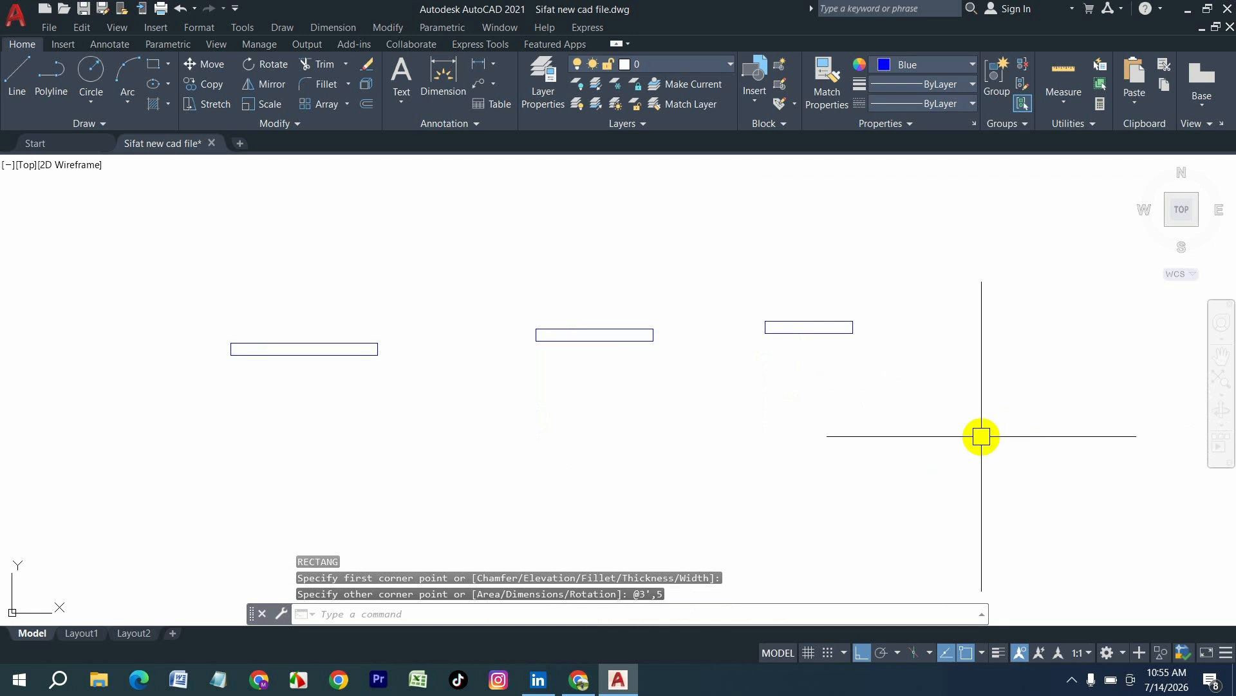
# - Draw a fourth rectangle, 2' by 5", at the right end of the row
pyautogui.press('Return')
pyautogui.click(968, 314)
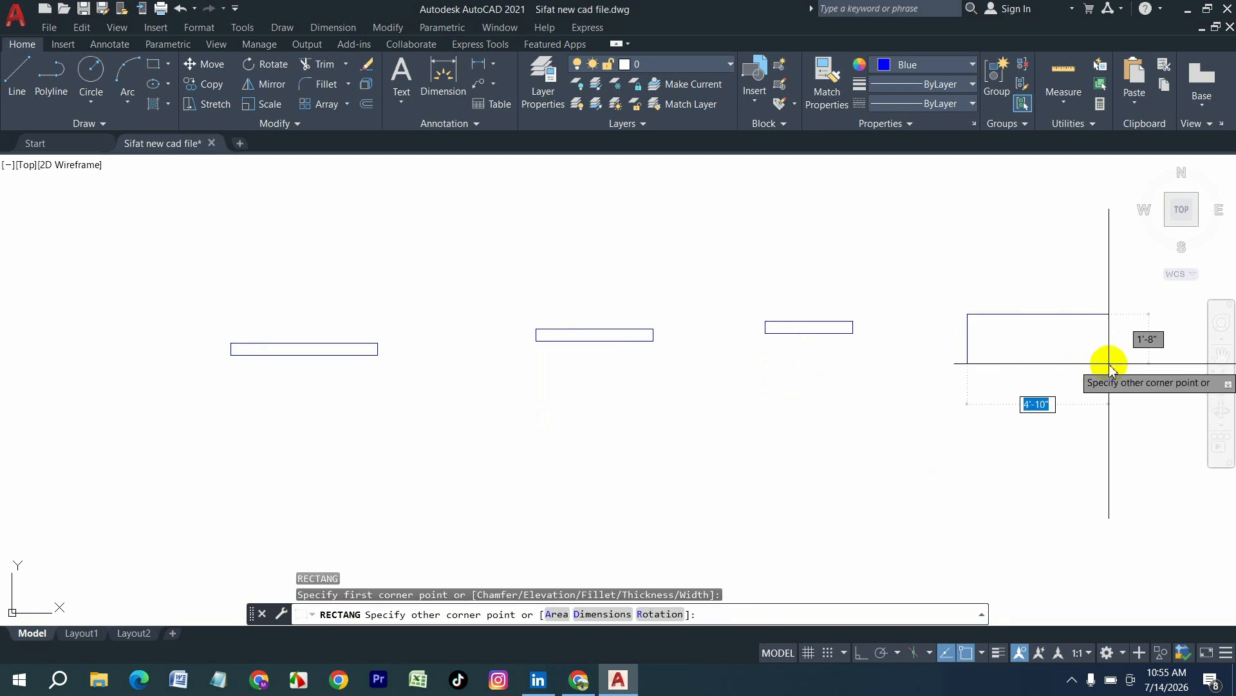
pyautogui.write("2'")
pyautogui.press('Tab')
pyautogui.write('5')
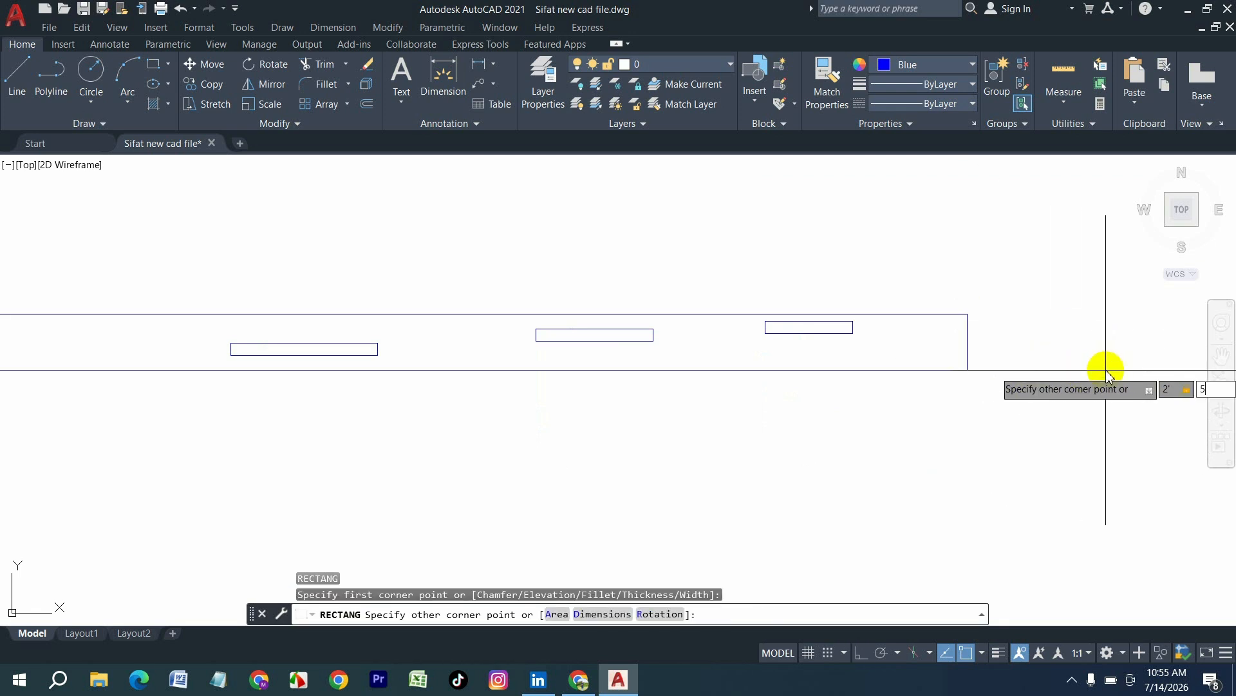
pyautogui.press('Return')
# - Draw a 7' by 5" rectangle below the row, starting beneath the 4' rectangle
pyautogui.moveTo(1009, 410); pyautogui.dragTo(979, 389, button='middle')
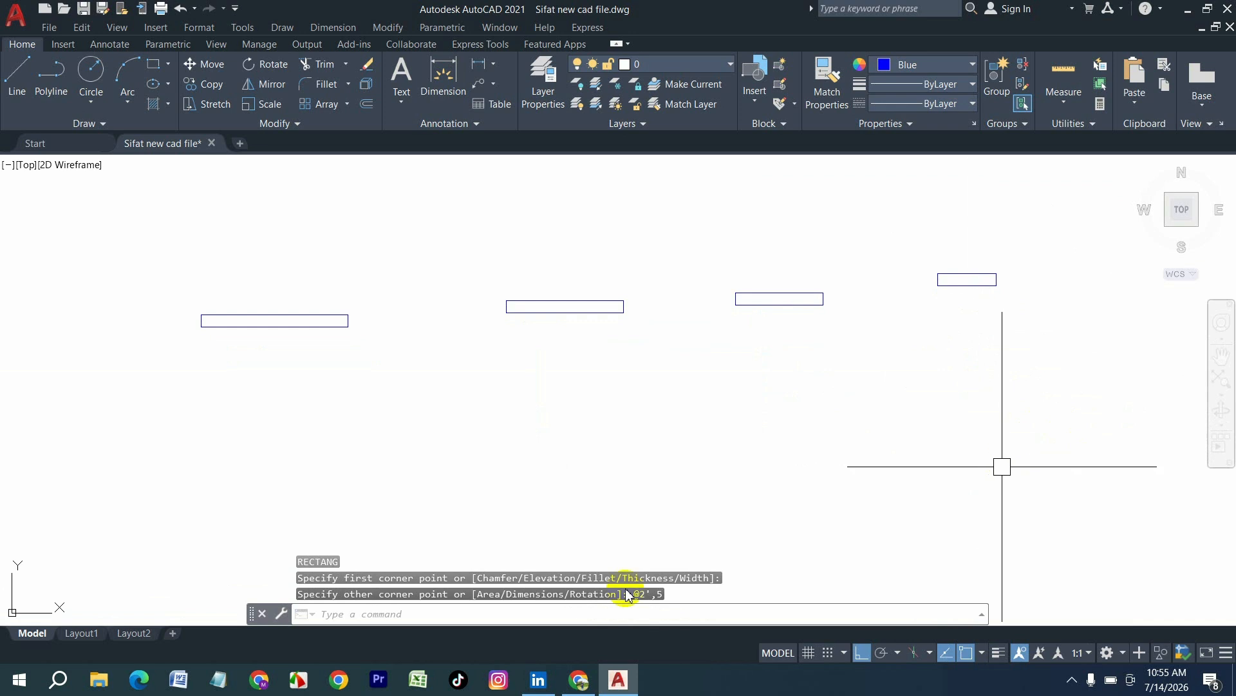
pyautogui.press('Return')
pyautogui.click(509, 445)
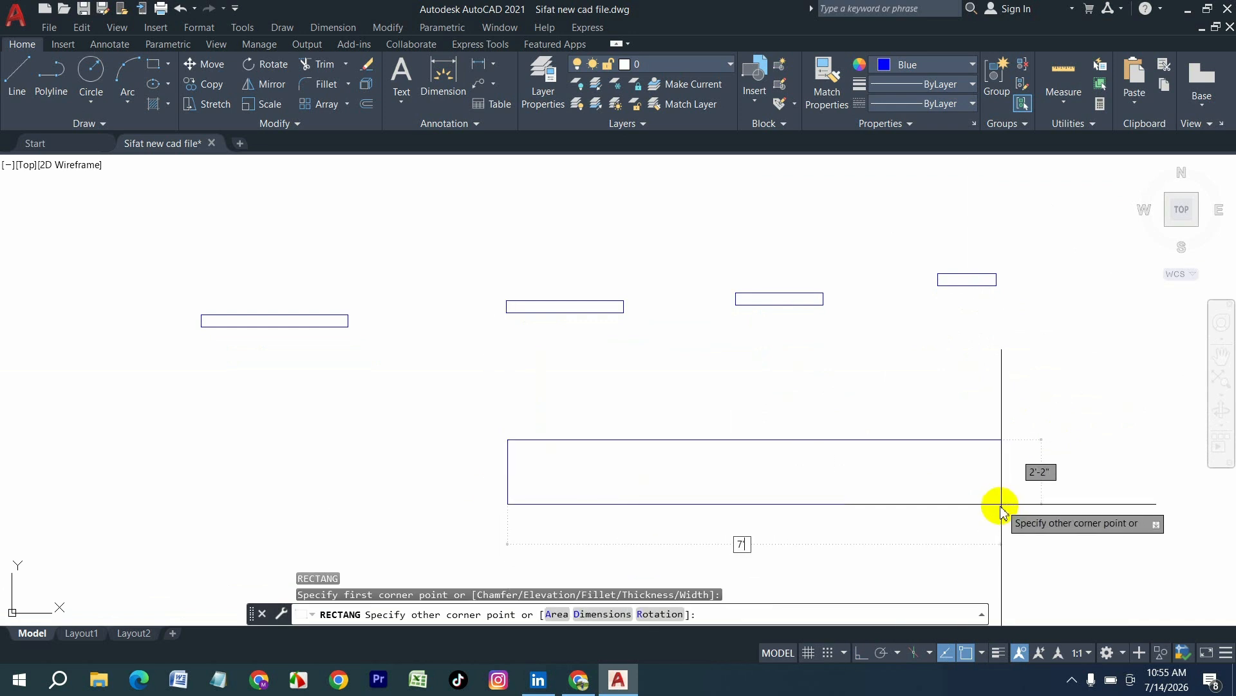
pyautogui.write("7'")
pyautogui.press('Tab')
pyautogui.write('5')
pyautogui.press('Return')
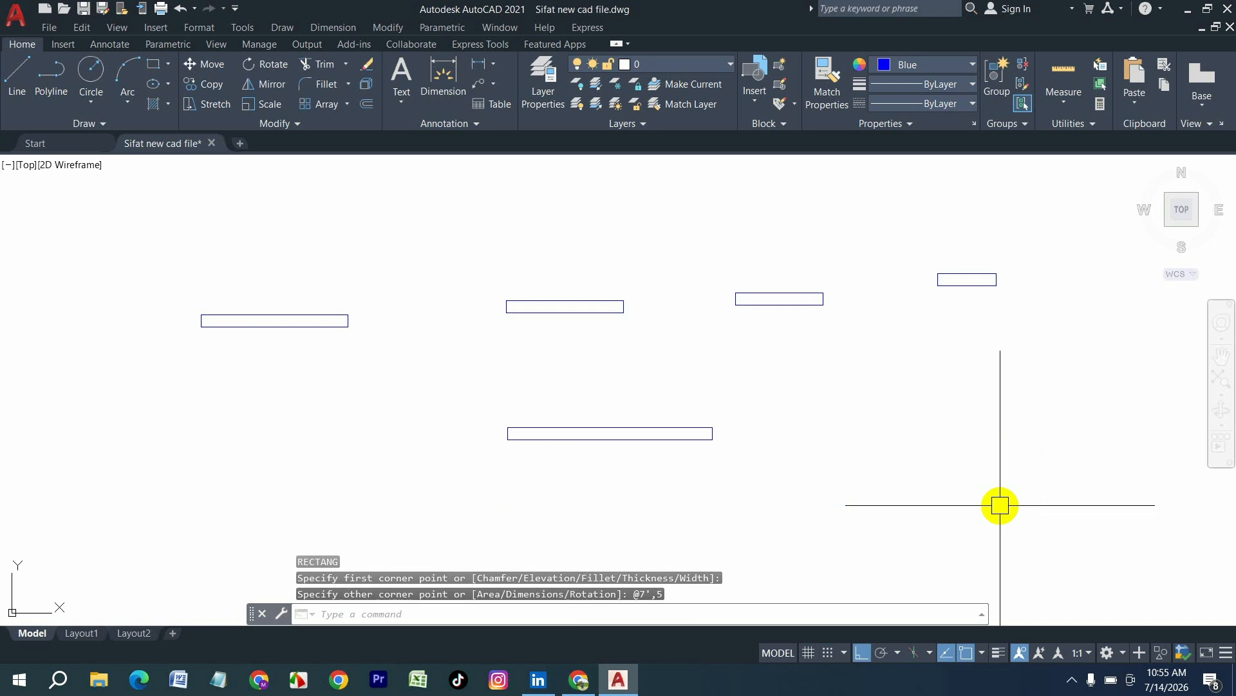
# - Offset the 5' and 4' rectangles inward by 2"
pyautogui.write('o')
pyautogui.press('Return')
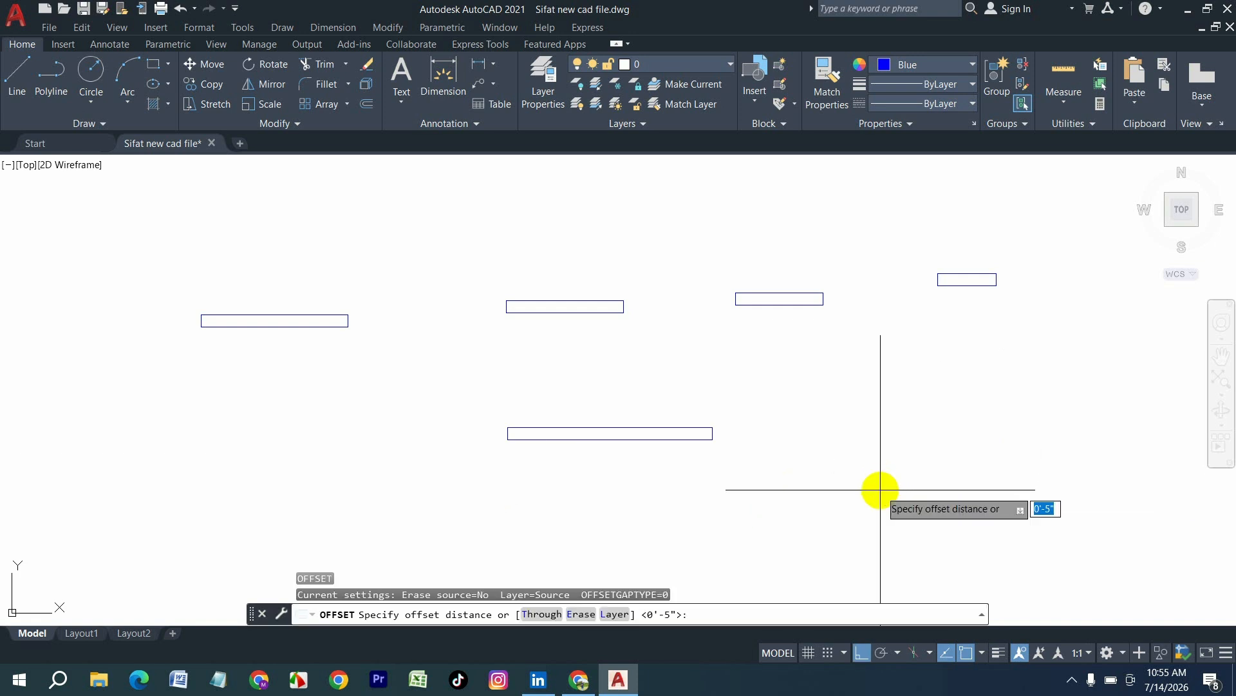
pyautogui.write('2')
pyautogui.press('Return')
pyautogui.scroll(5, 221, 312)
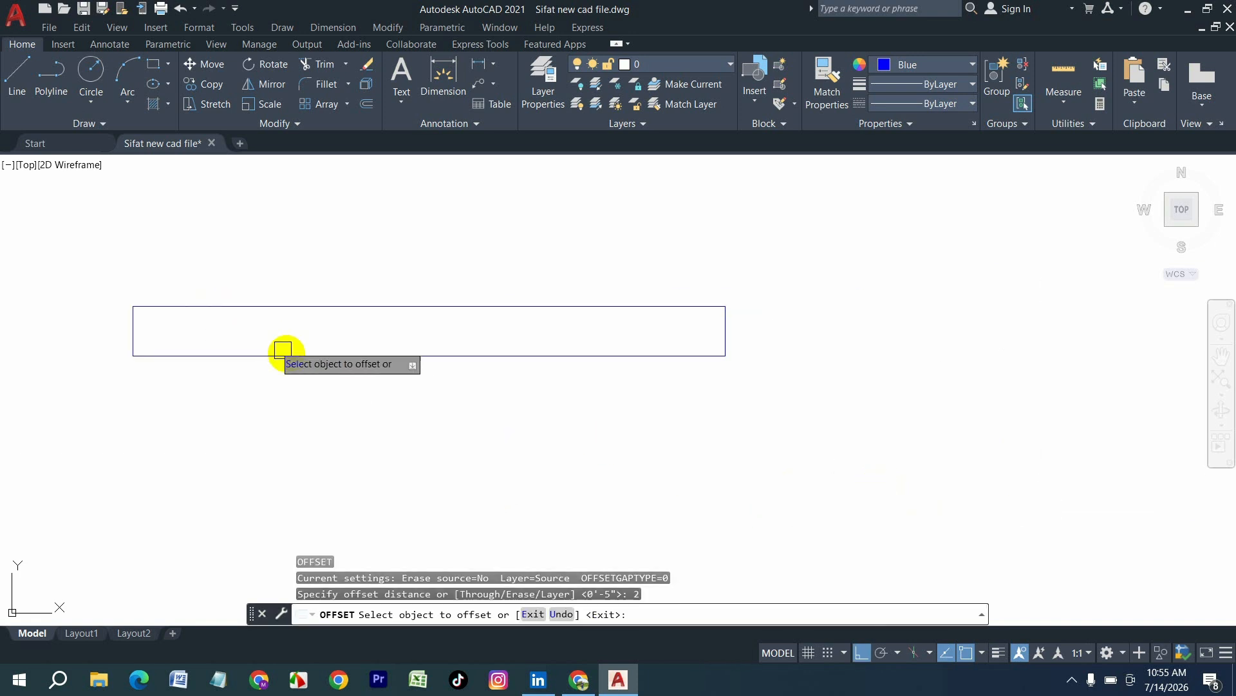
pyautogui.click(290, 354)
pyautogui.click(293, 347)
pyautogui.scroll(-4, 245, 361)
pyautogui.scroll(2, 731, 342)
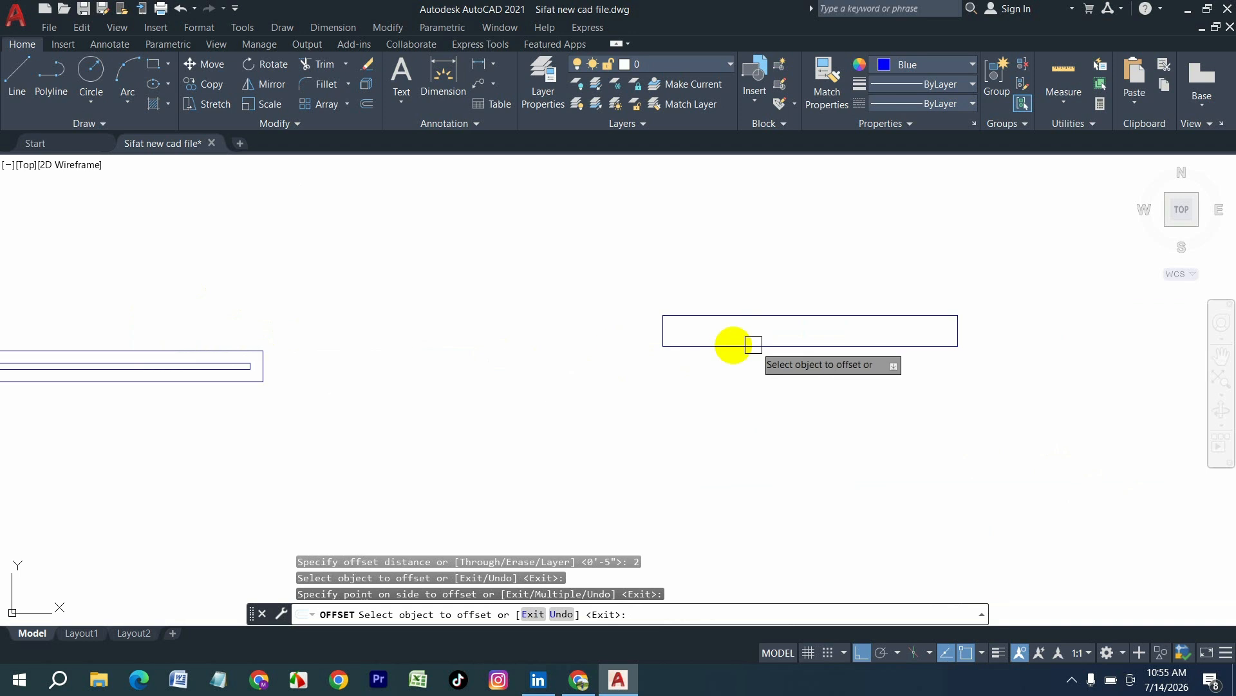
pyautogui.click(740, 341)
pyautogui.click(751, 336)
# - Offset the 3' and 2' rectangles inward by the same 2" distance and end the Offset command
pyautogui.scroll(-4, 456, 367)
pyautogui.scroll(4, 760, 344)
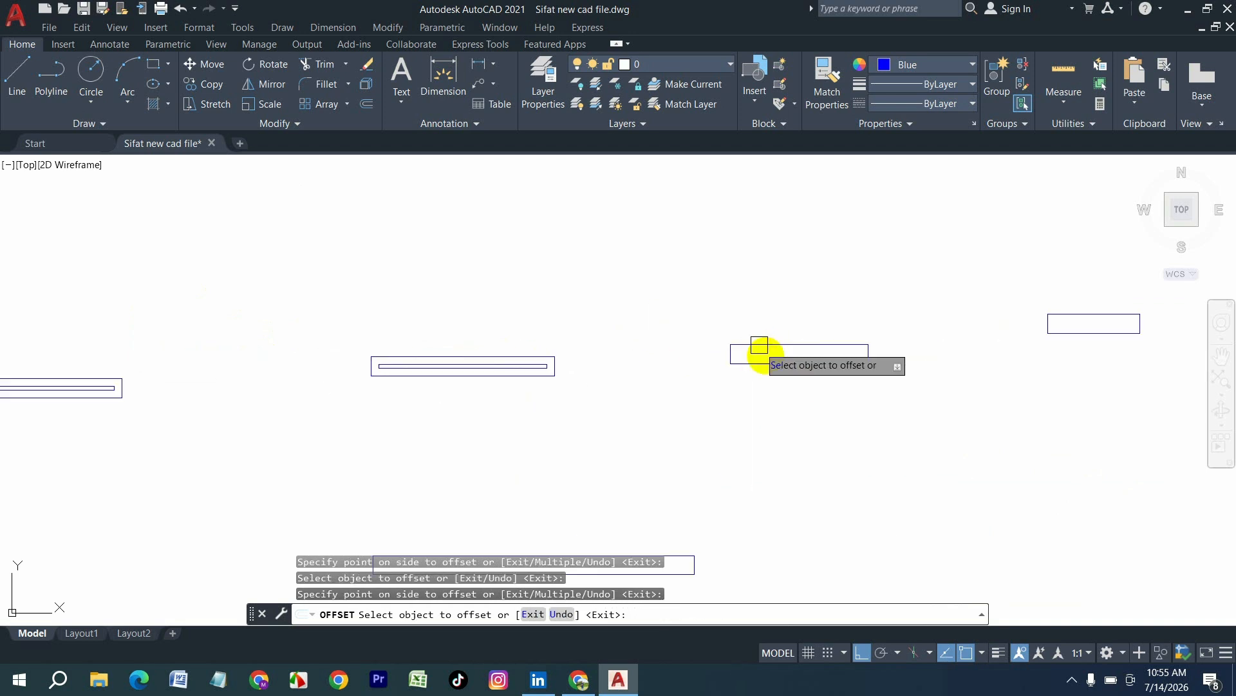
pyautogui.click(785, 367)
pyautogui.click(786, 356)
pyautogui.scroll(-2, 644, 378)
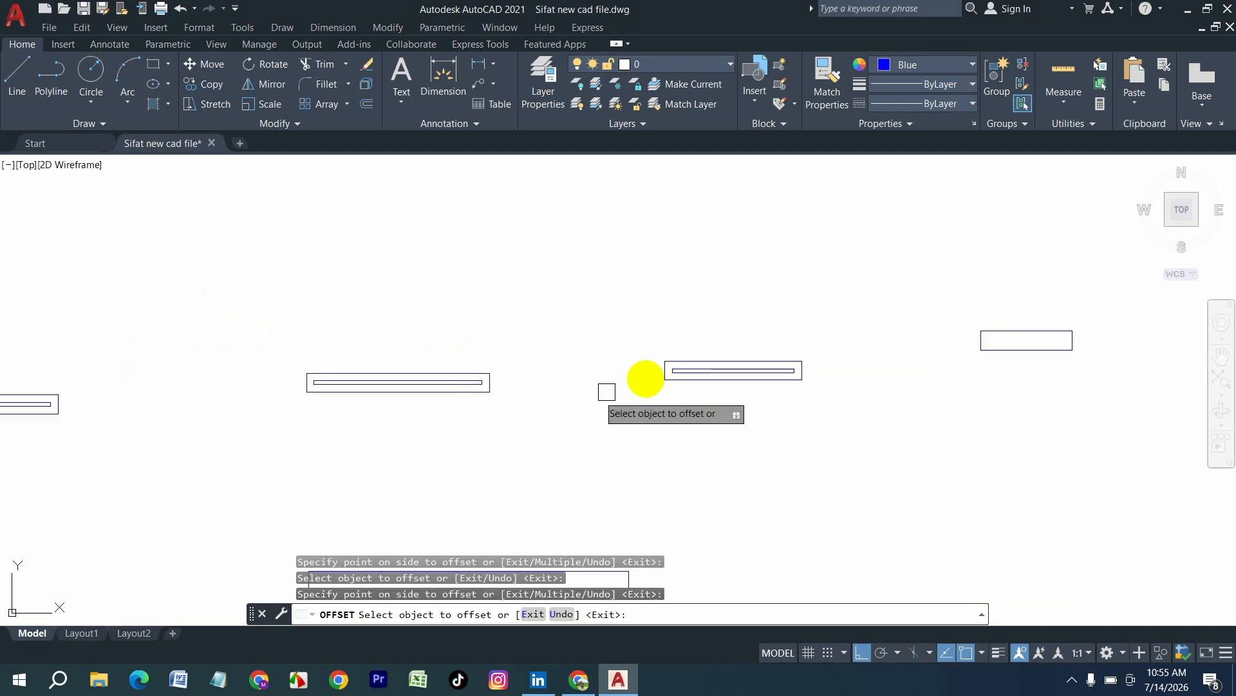
pyautogui.scroll(4, 1021, 349)
pyautogui.click(1021, 350)
pyautogui.click(1028, 324)
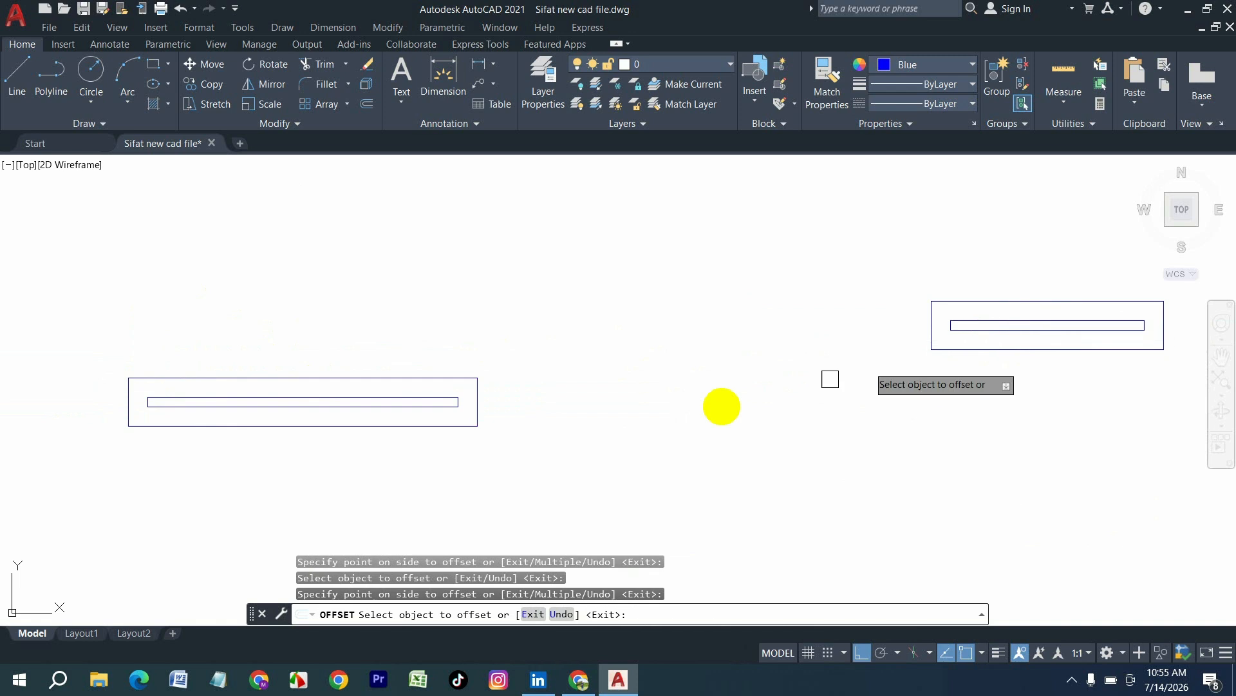
pyautogui.scroll(-4, 728, 409)
pyautogui.moveTo(512, 485); pyautogui.dragTo(647, 455, button='middle')
pyautogui.press('Escape')
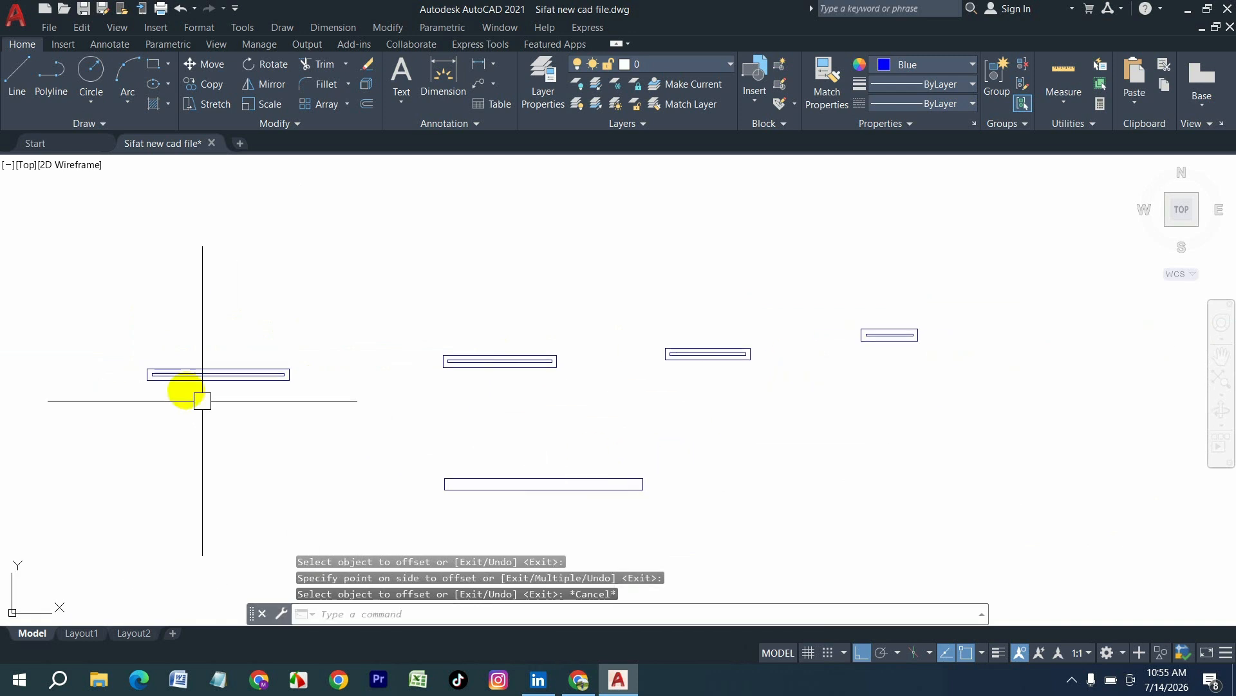
pyautogui.scroll(4, 168, 389)
pyautogui.moveTo(158, 386); pyautogui.dragTo(323, 417, button='middle')
pyautogui.press('Escape')
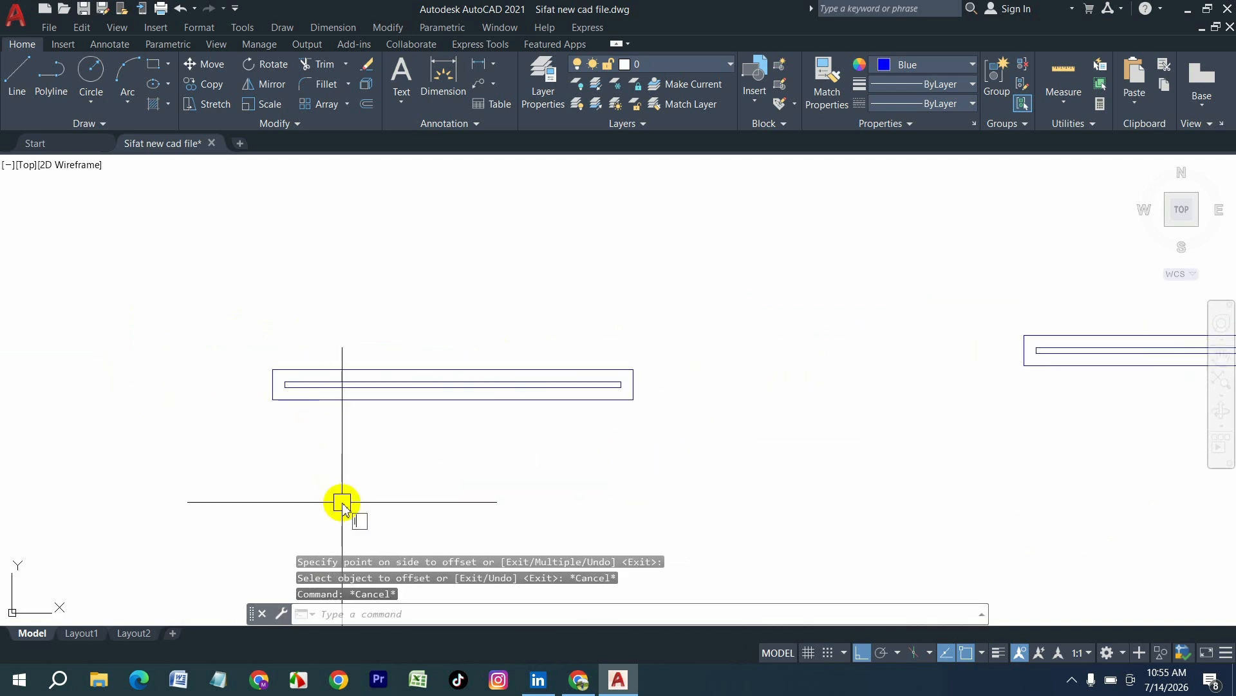
pyautogui.write('l')
pyautogui.press('Return')
pyautogui.click(272, 369)
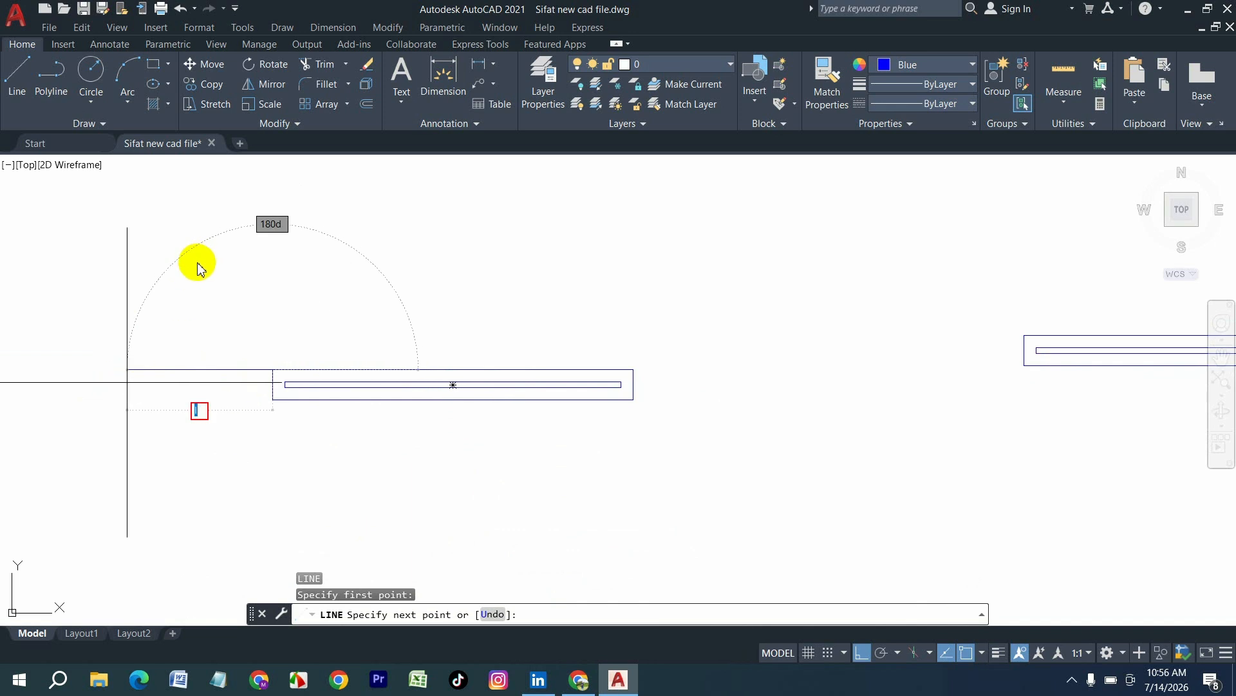
pyautogui.press('Escape')
pyautogui.press('Return')
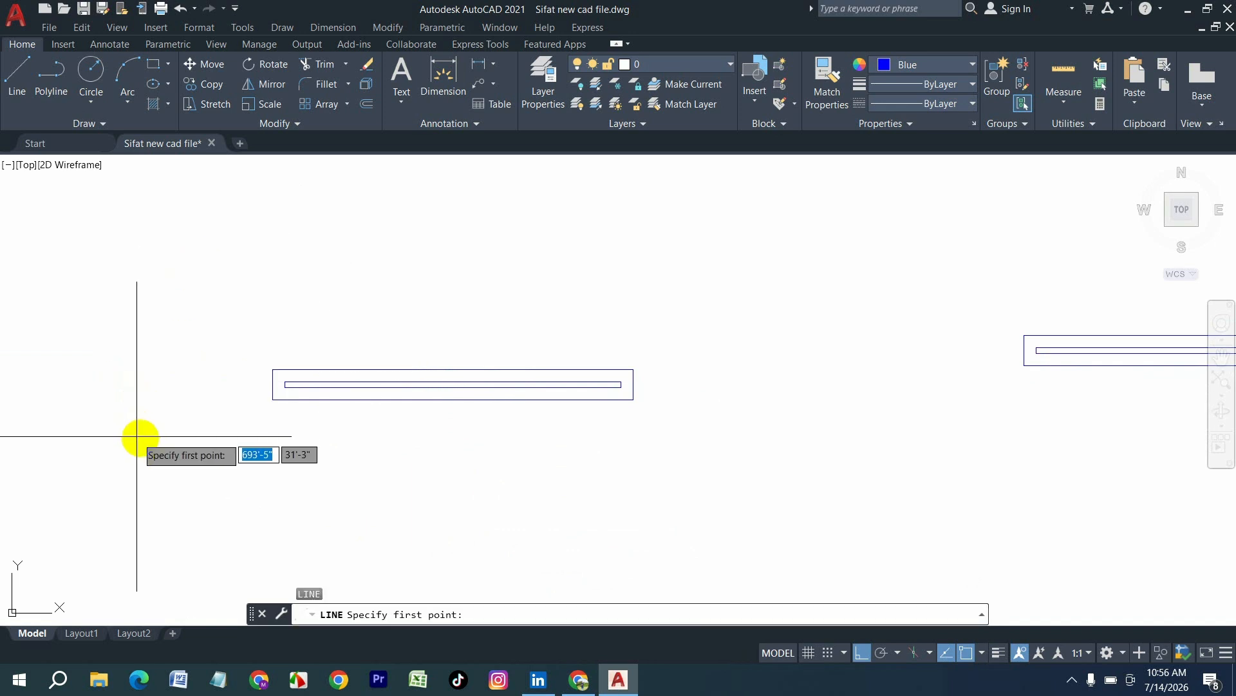
pyautogui.click(272, 369)
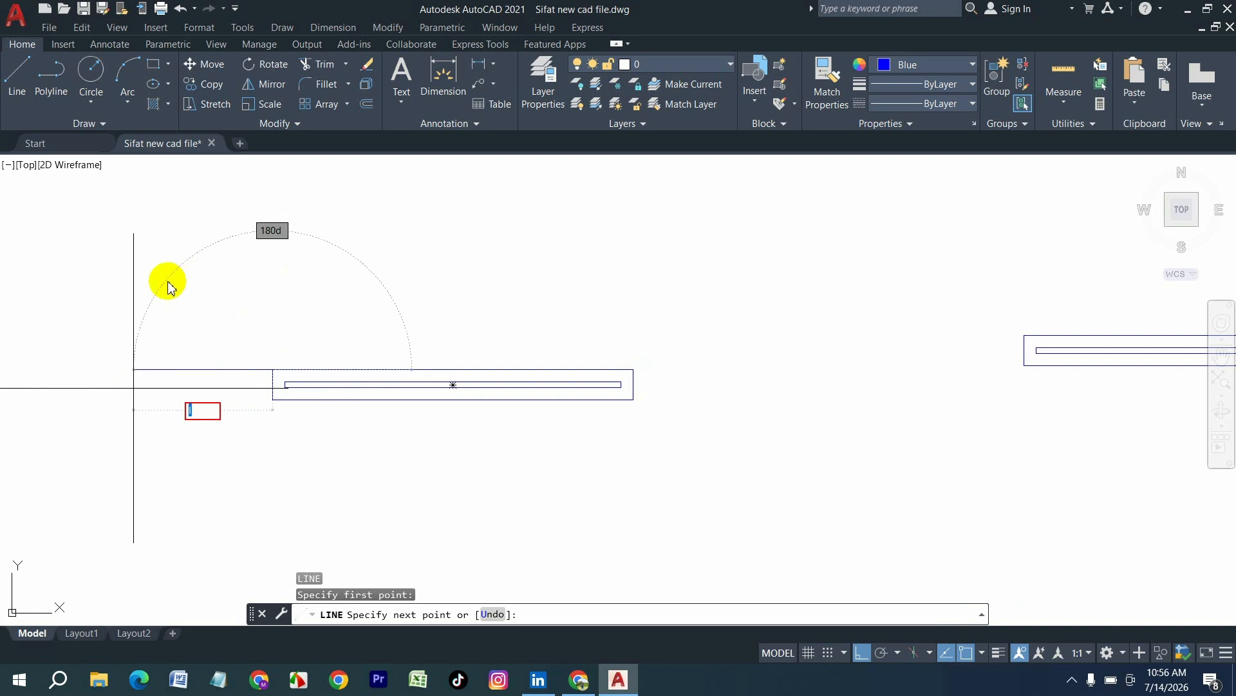
pyautogui.press('Escape')
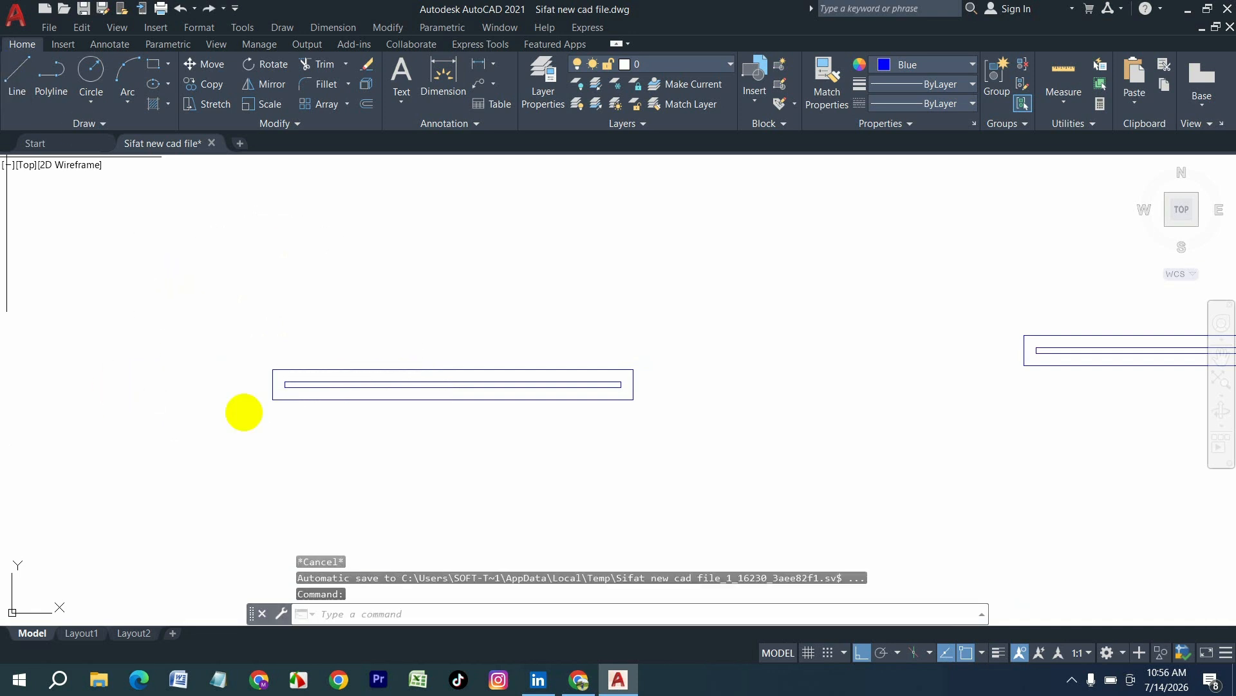
# - Draw a line from the upper-left corner of the 5' rectangle 6" to the left, then 6" up
pyautogui.press('Return')
pyautogui.click(273, 370)
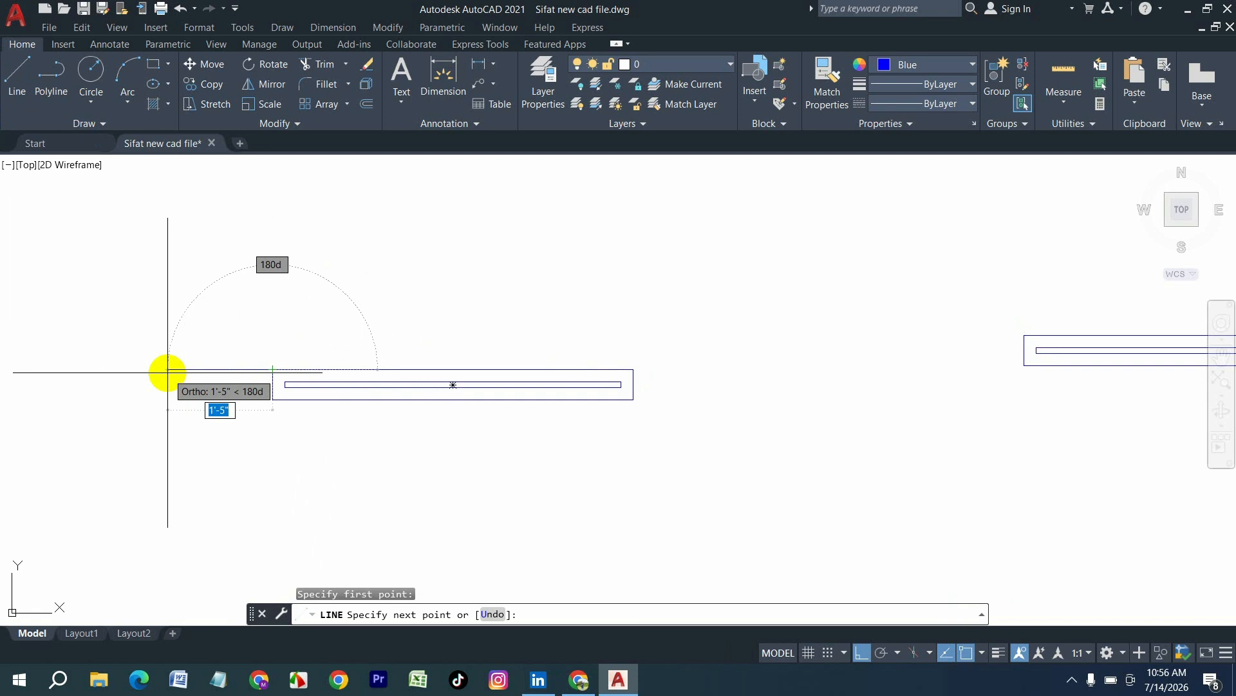
pyautogui.write('6')
pyautogui.press('Return')
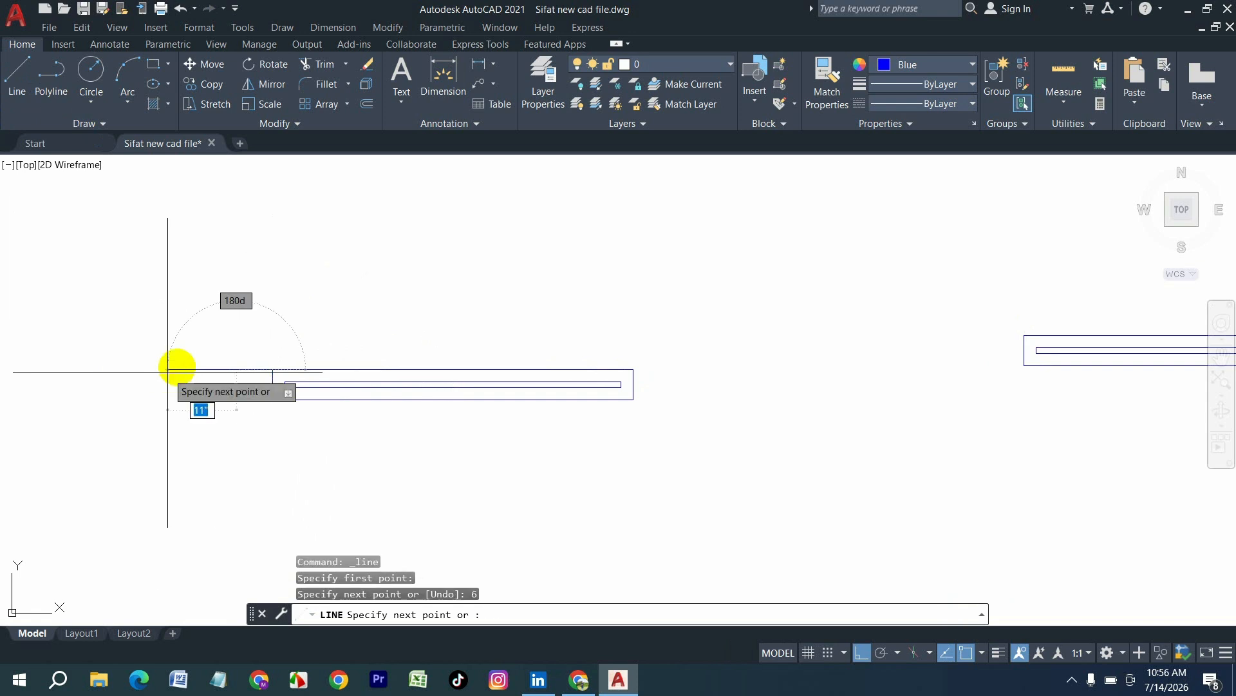
pyautogui.write('6')
pyautogui.press('Return')
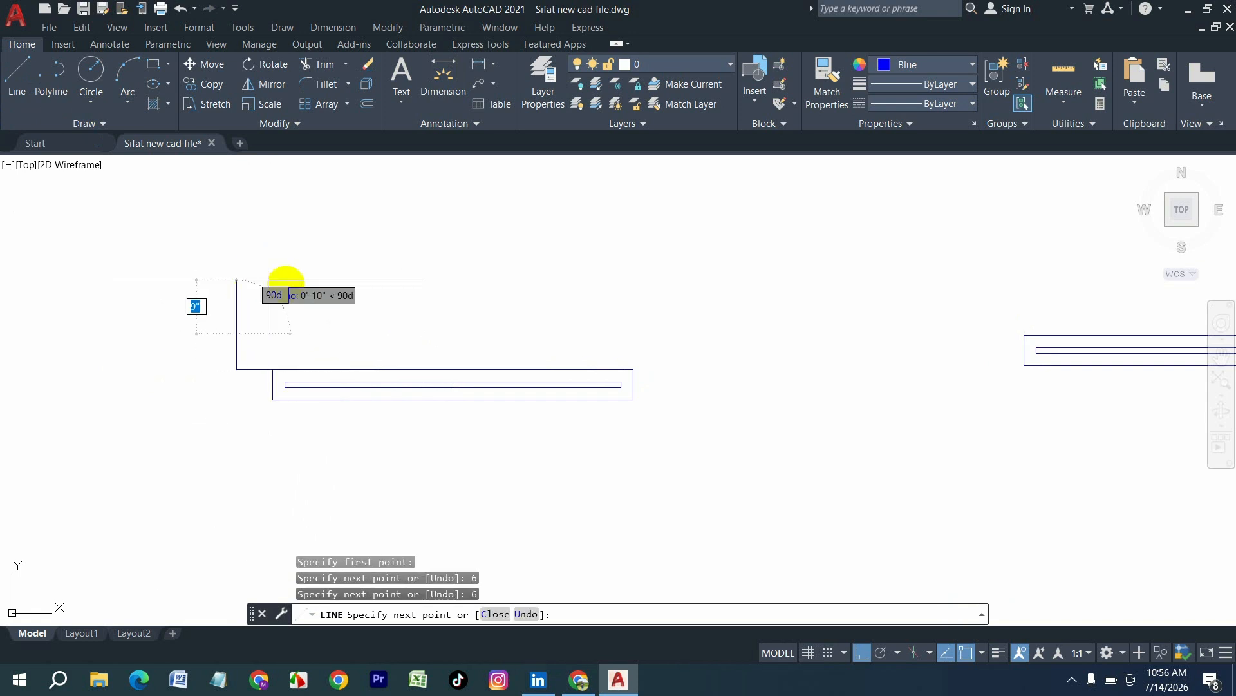
pyautogui.press('Return')
pyautogui.press('Return')
pyautogui.click(635, 371)
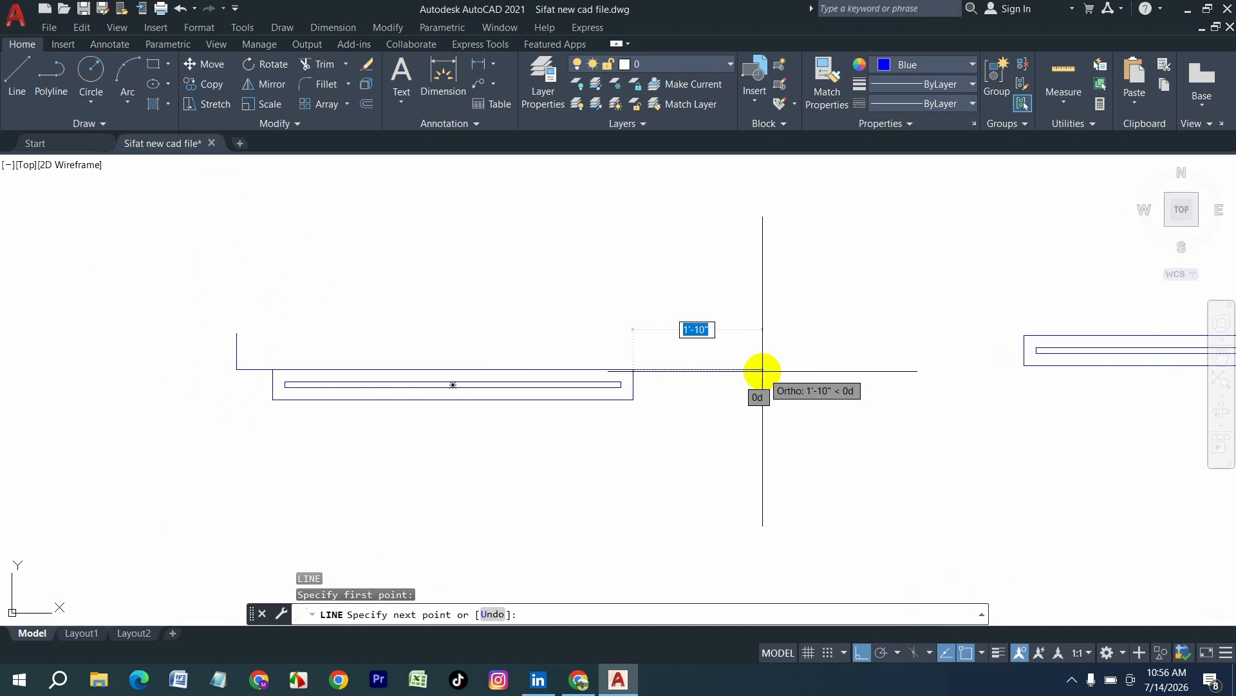
pyautogui.press('Return')
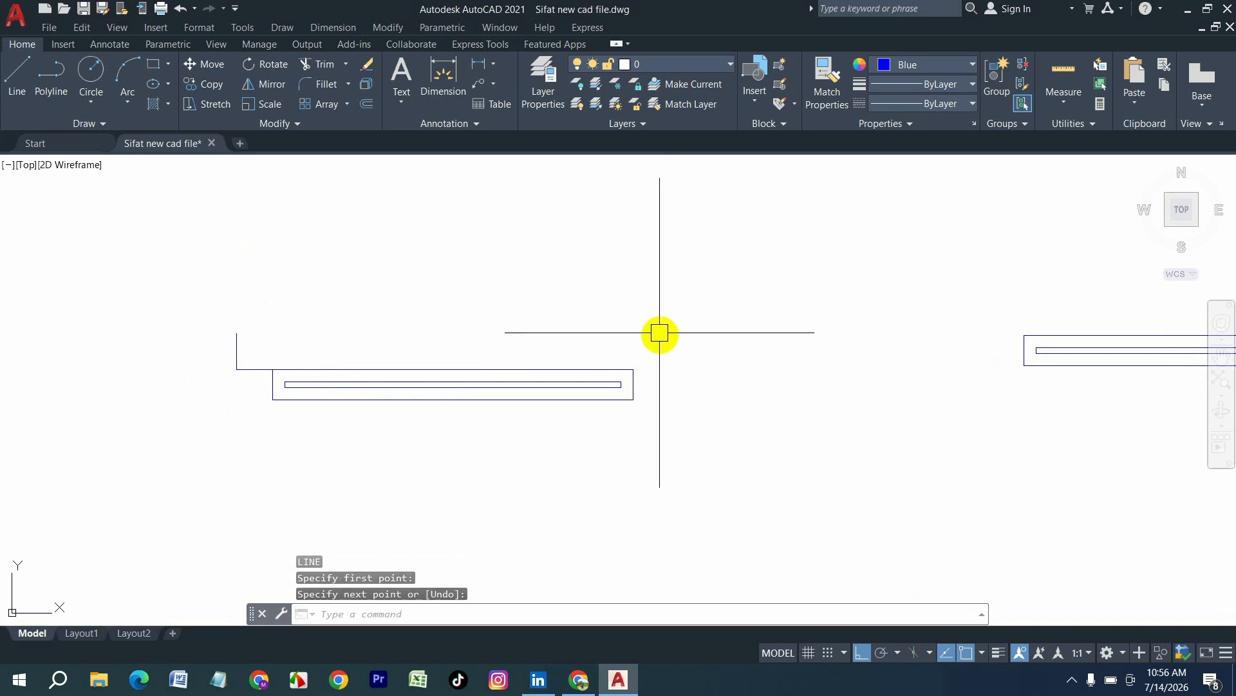
# - Draw a line from the 5' rectangle's upper-right corner 6" right, 6" up and across to the end of the left vertical line
pyautogui.click(19, 79)
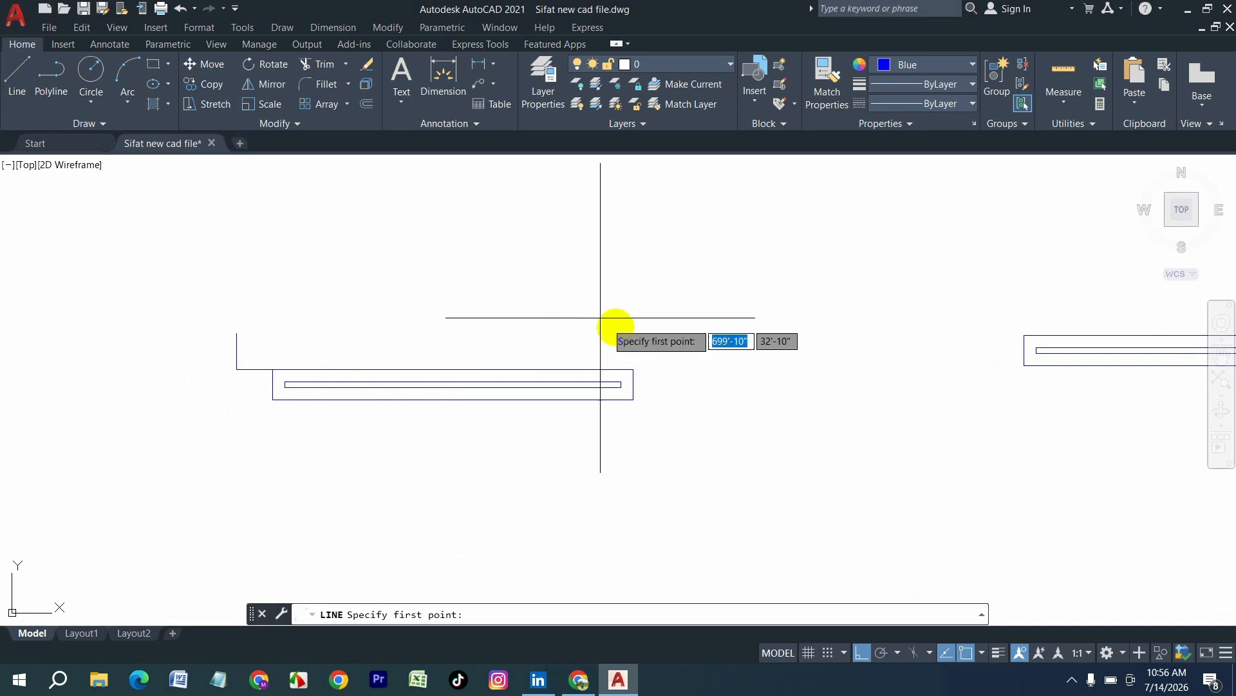
pyautogui.click(633, 369)
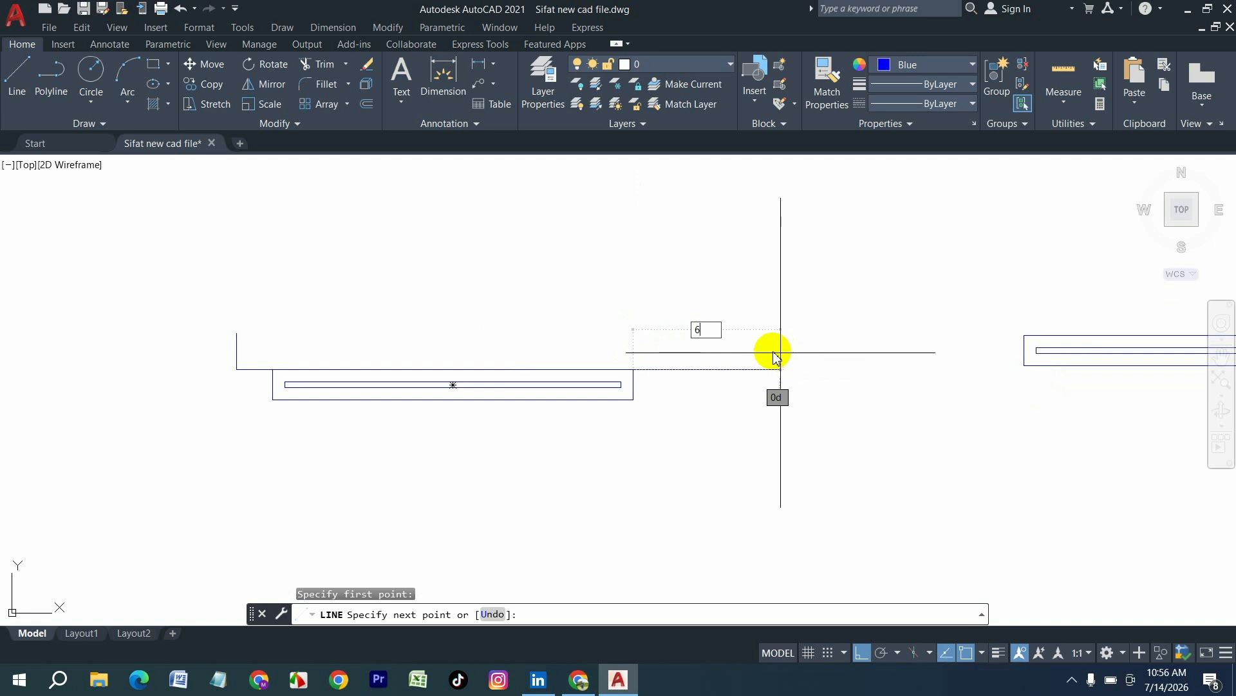
pyautogui.write('6')
pyautogui.press('Return')
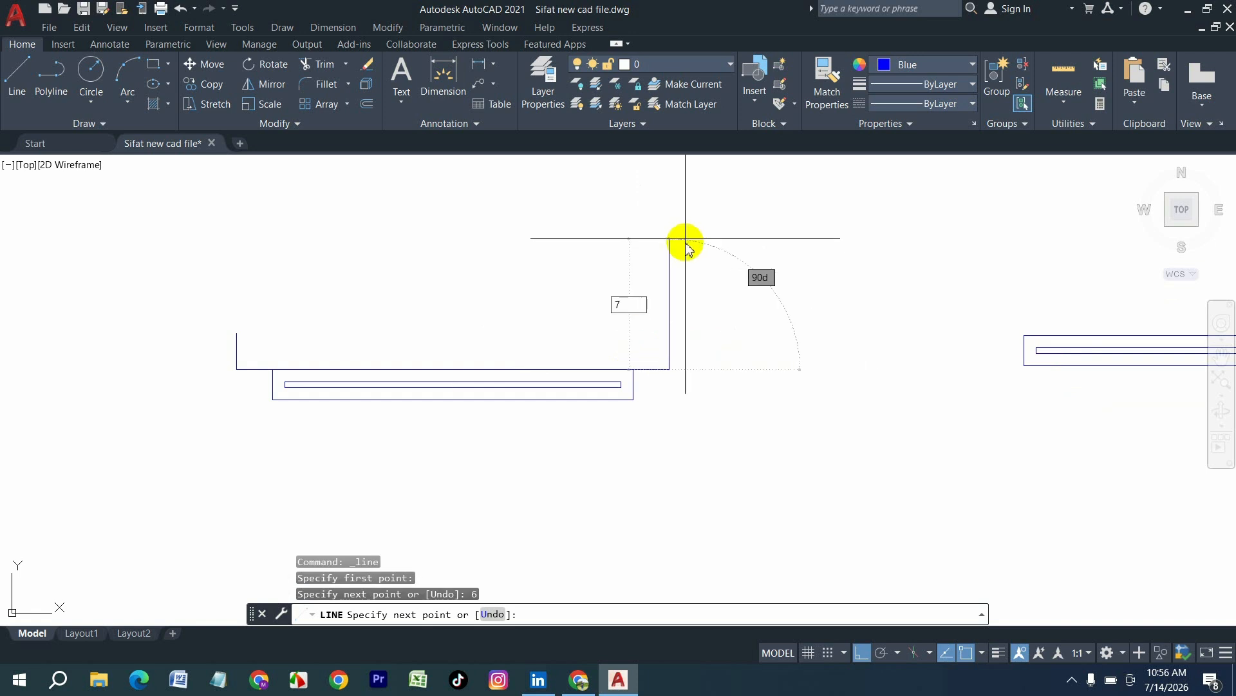
pyautogui.press('Return')
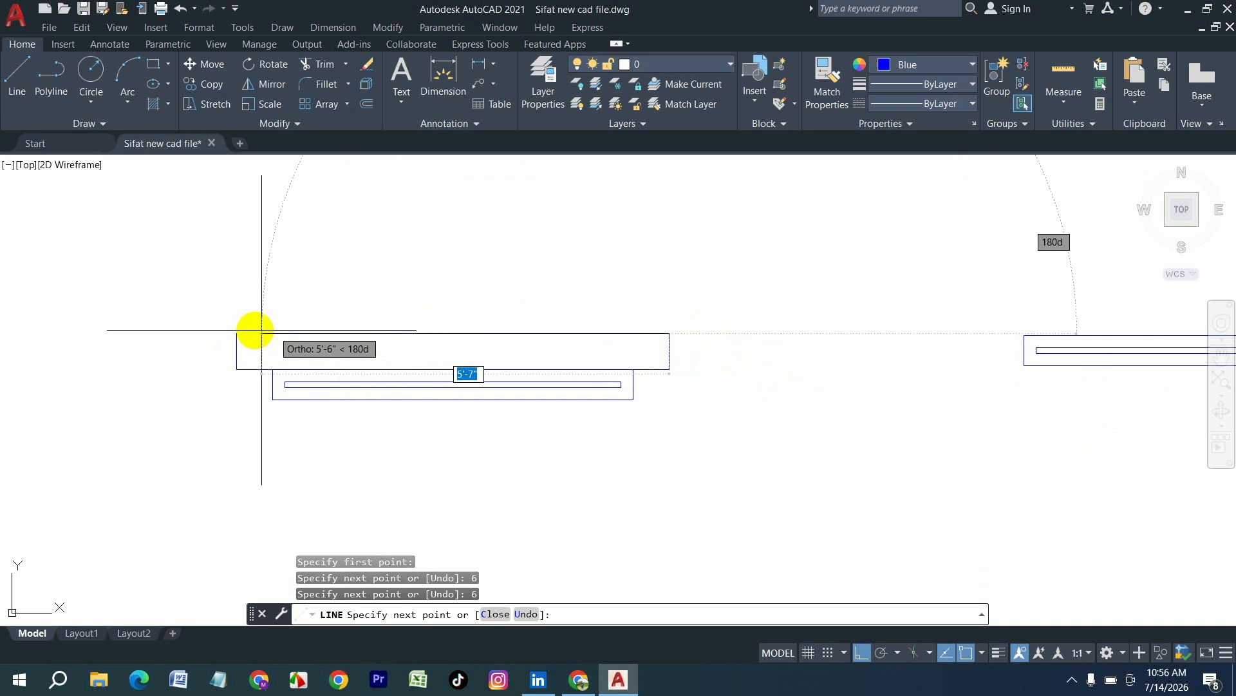
pyautogui.click(236, 333)
pyautogui.press('Return')
pyautogui.scroll(-2, 212, 323)
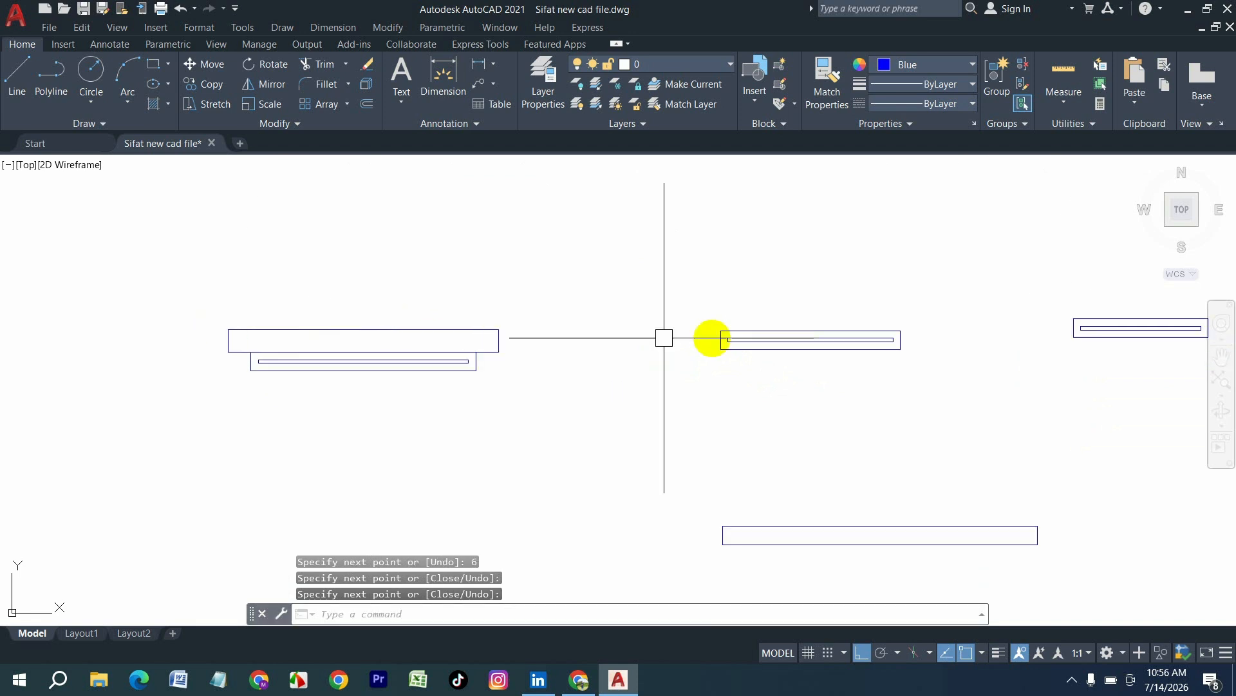
pyautogui.moveTo(693, 385); pyautogui.dragTo(542, 414, button='middle')
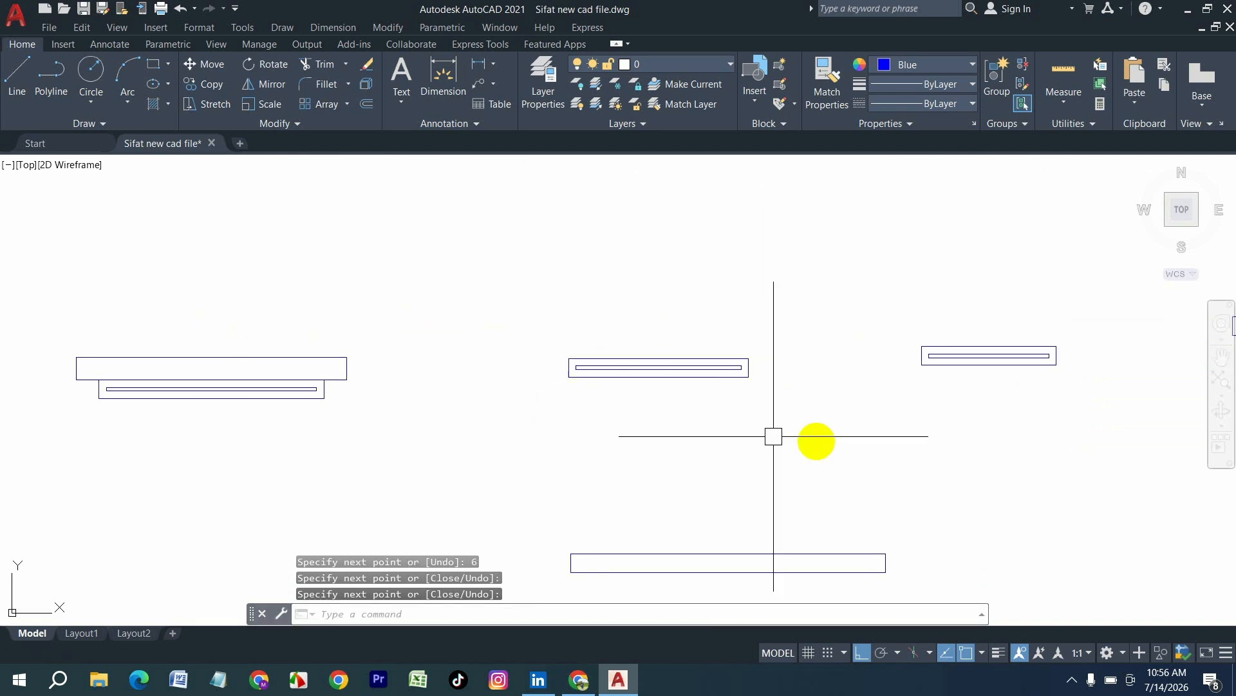
# - Draw a line from the upper-left corner of the 4' rectangle 6" to the left, then 6" up
pyautogui.click(10, 97)
pyautogui.click(569, 358)
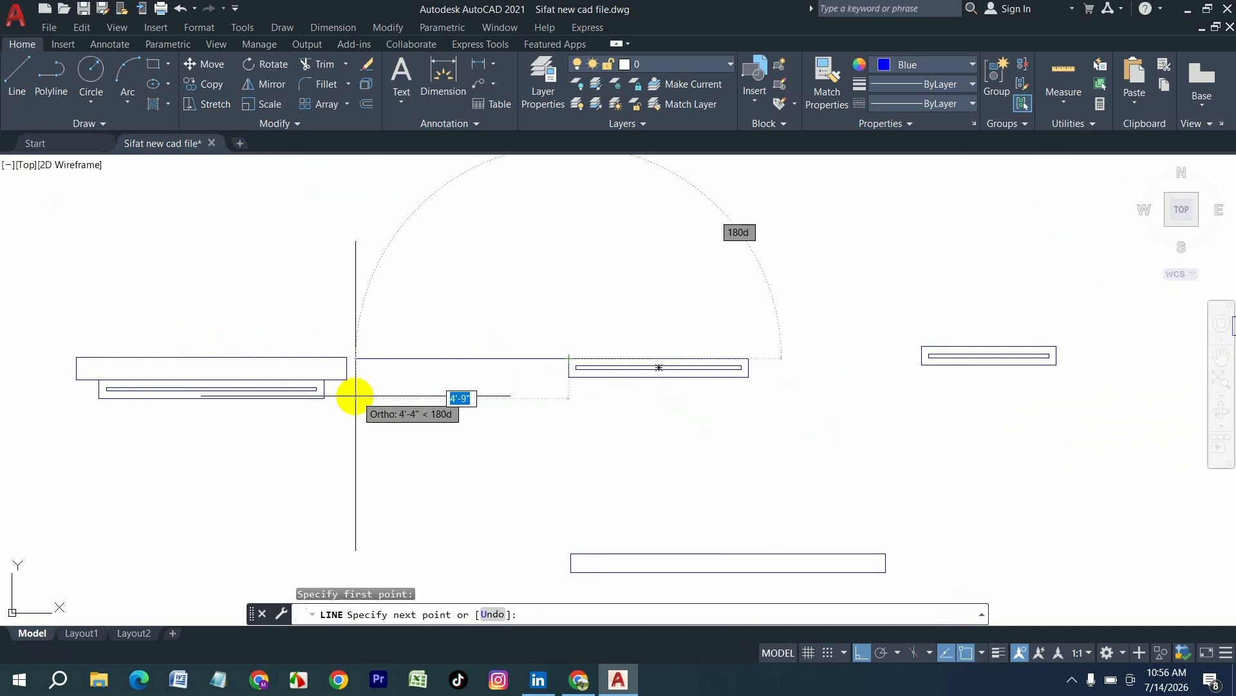
pyautogui.write('6')
pyautogui.press('Return')
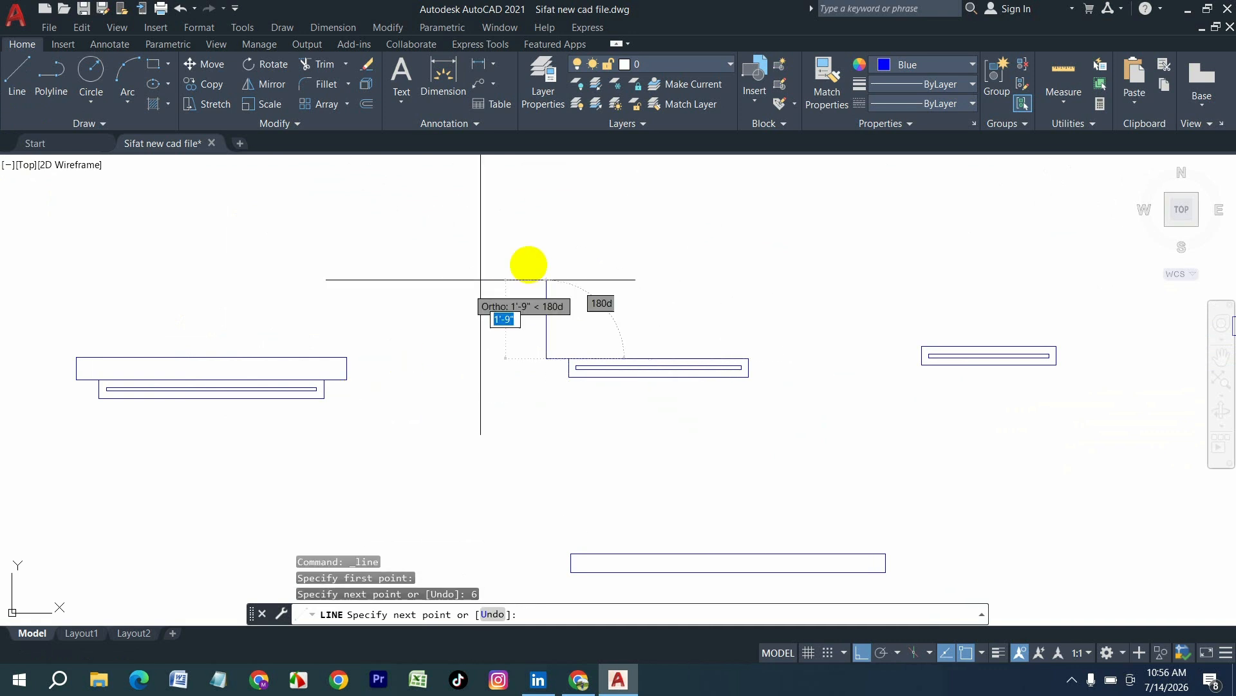
pyautogui.write('6')
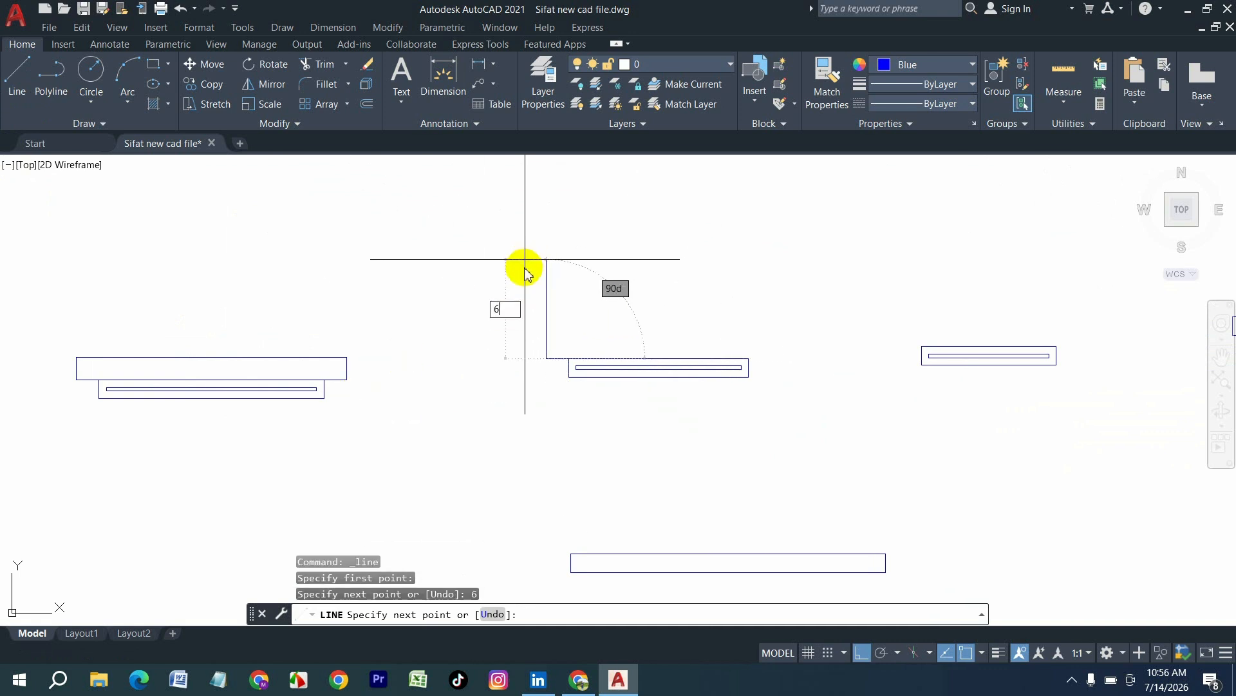
pyautogui.press('Return')
# - Continue the 4' rectangle's outline 5' to the right, 6" down and back to the rectangle's upper-right corner
pyautogui.scroll(2, 772, 341)
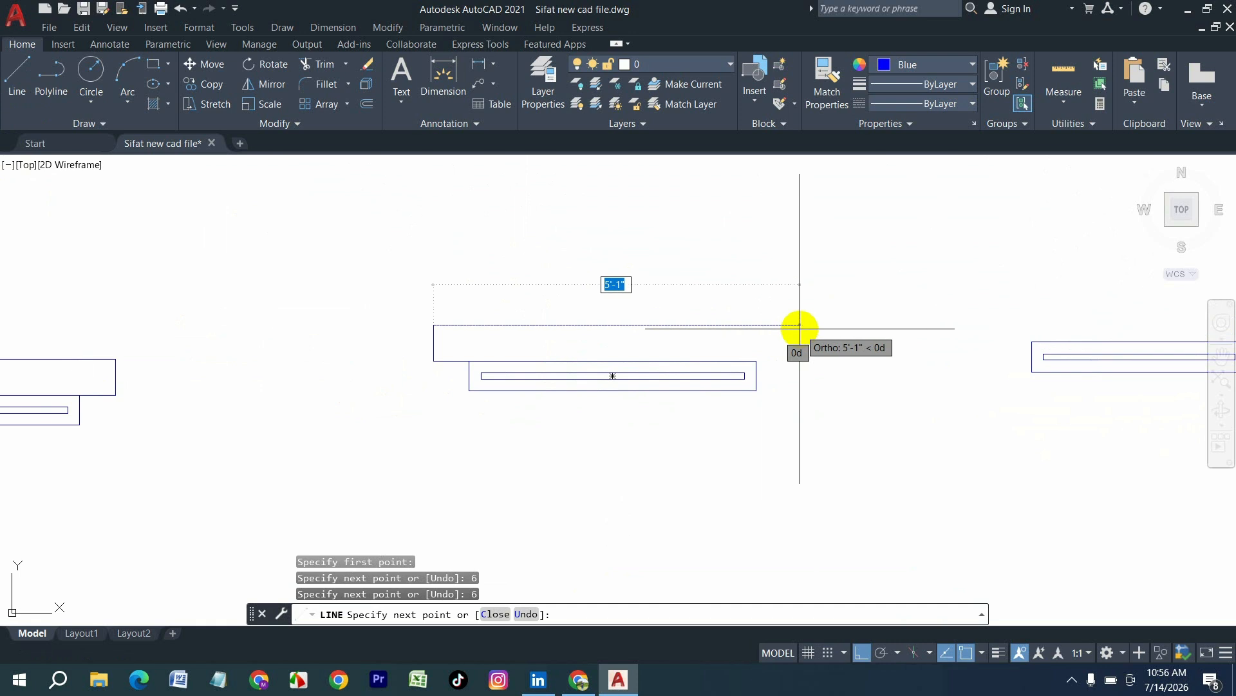
pyautogui.write("5'")
pyautogui.press('Return')
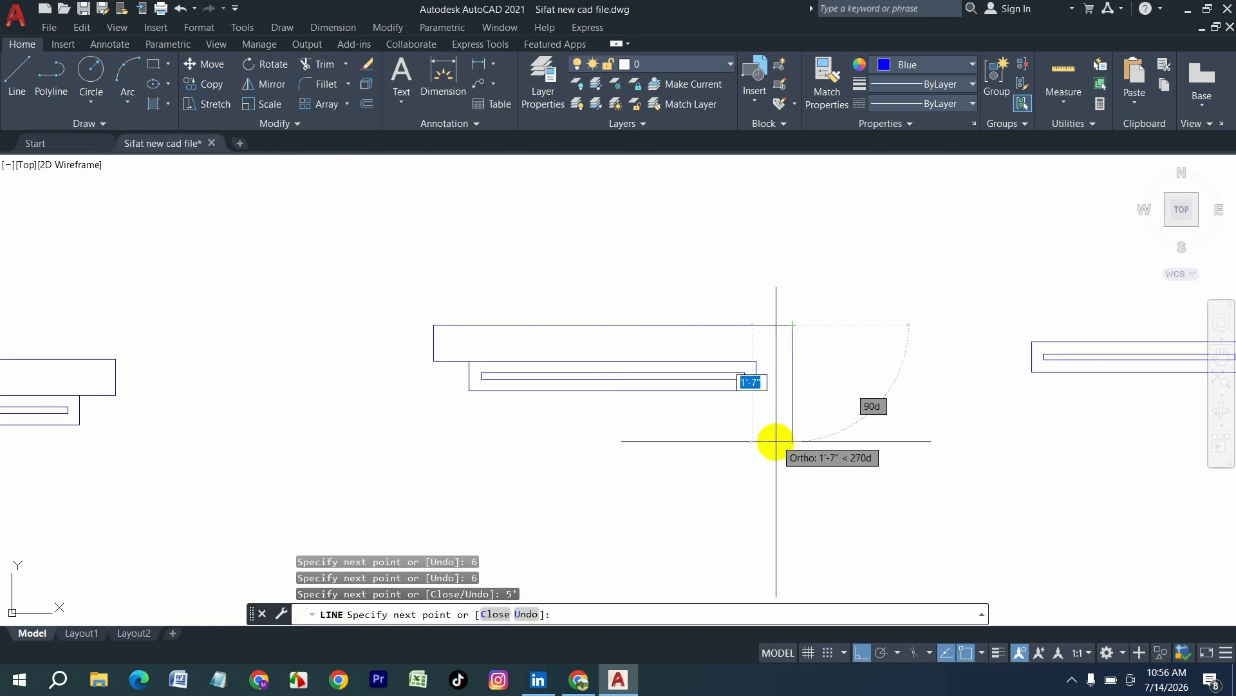
pyautogui.write('6')
pyautogui.press('Return')
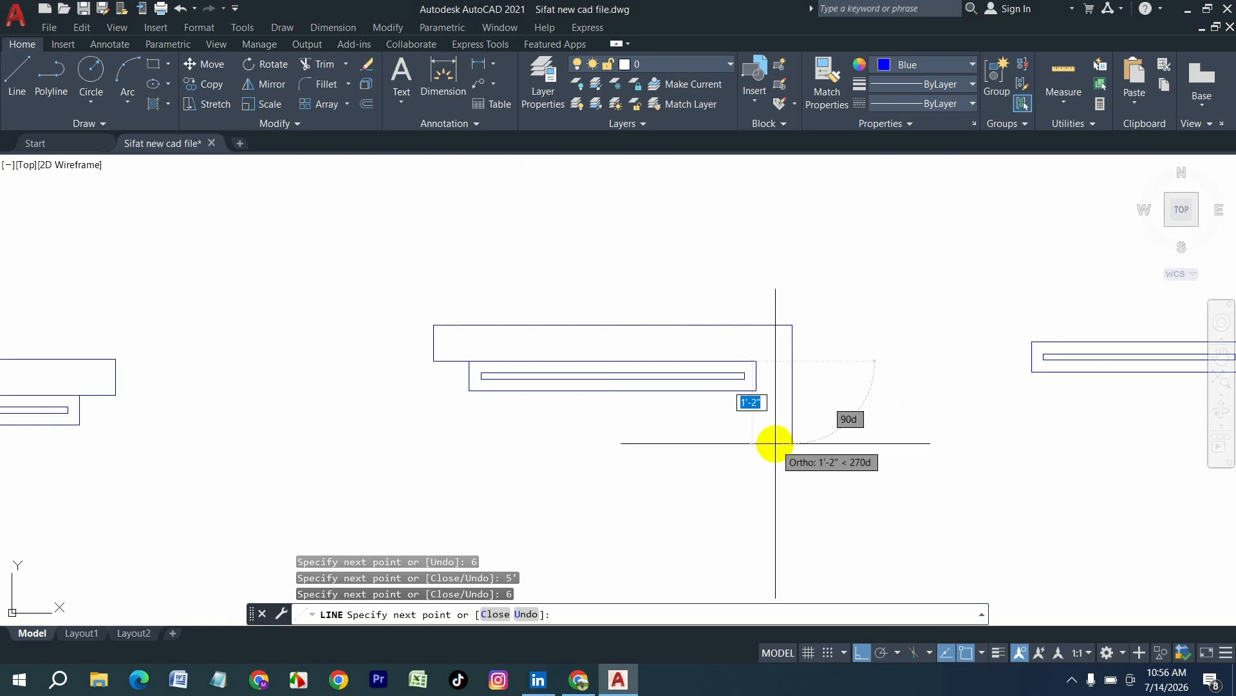
pyautogui.press('Return')
# - Delete the long top line of the outline above the 4' rectangle
pyautogui.scroll(-4, 649, 415)
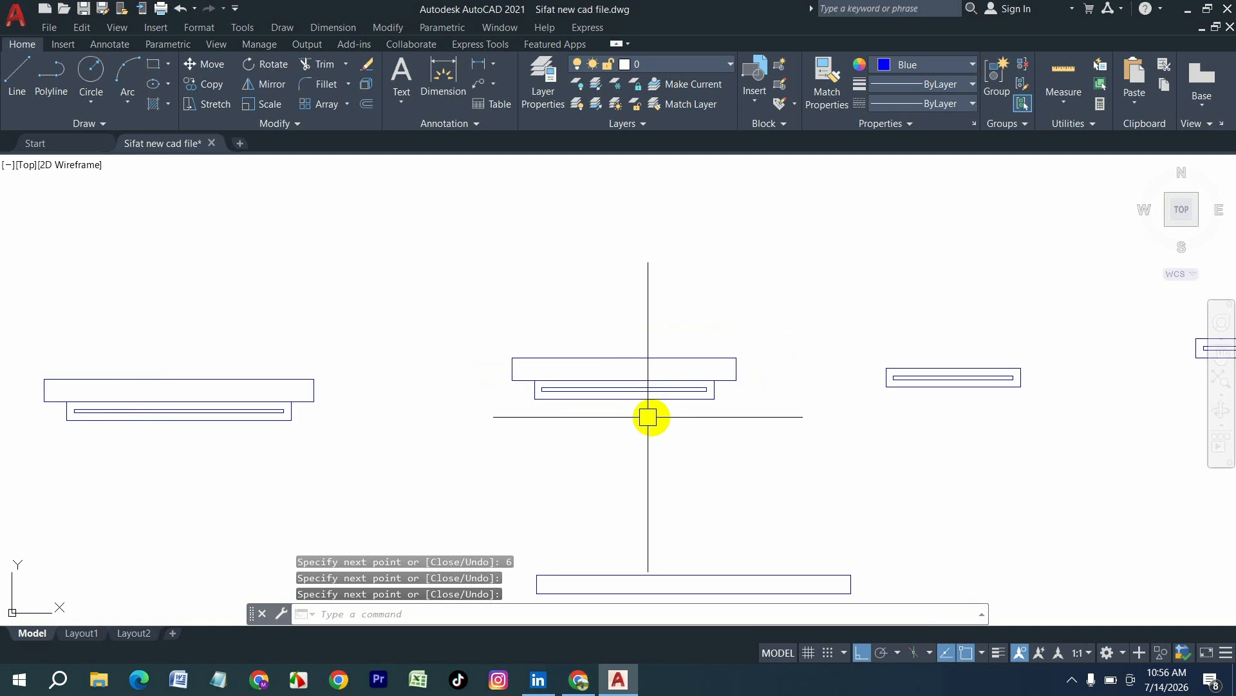
pyautogui.moveTo(843, 445); pyautogui.dragTo(744, 451, button='middle')
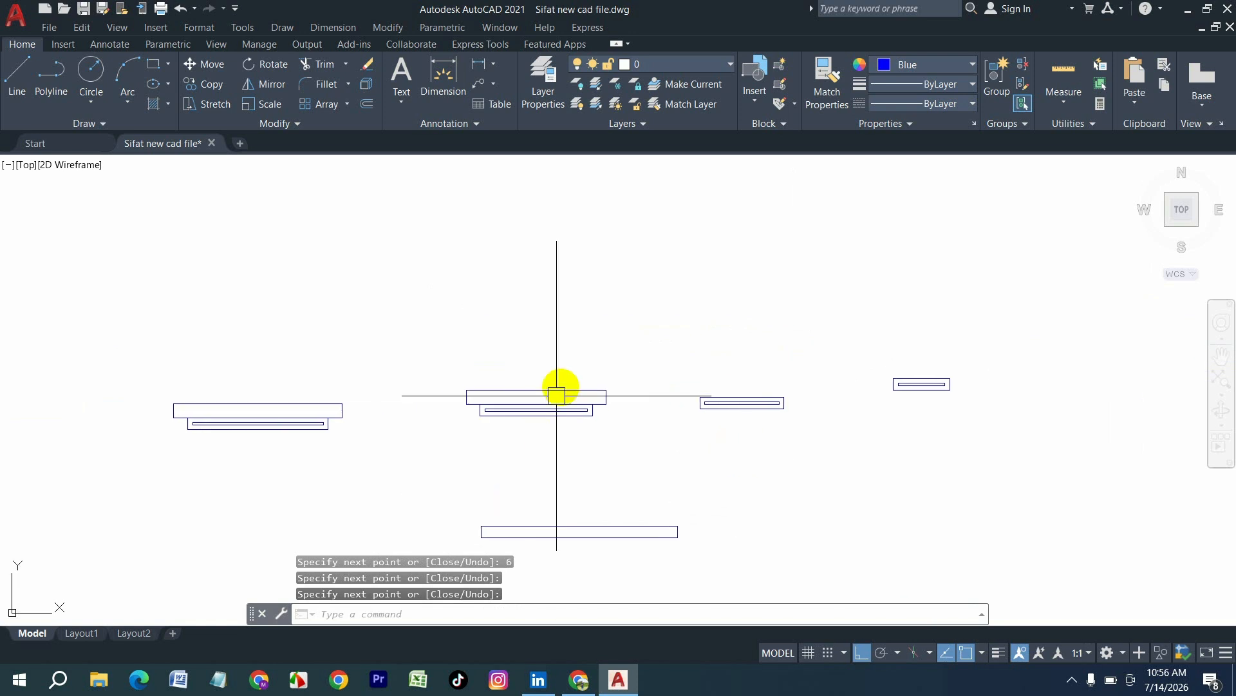
pyautogui.scroll(4, 557, 392)
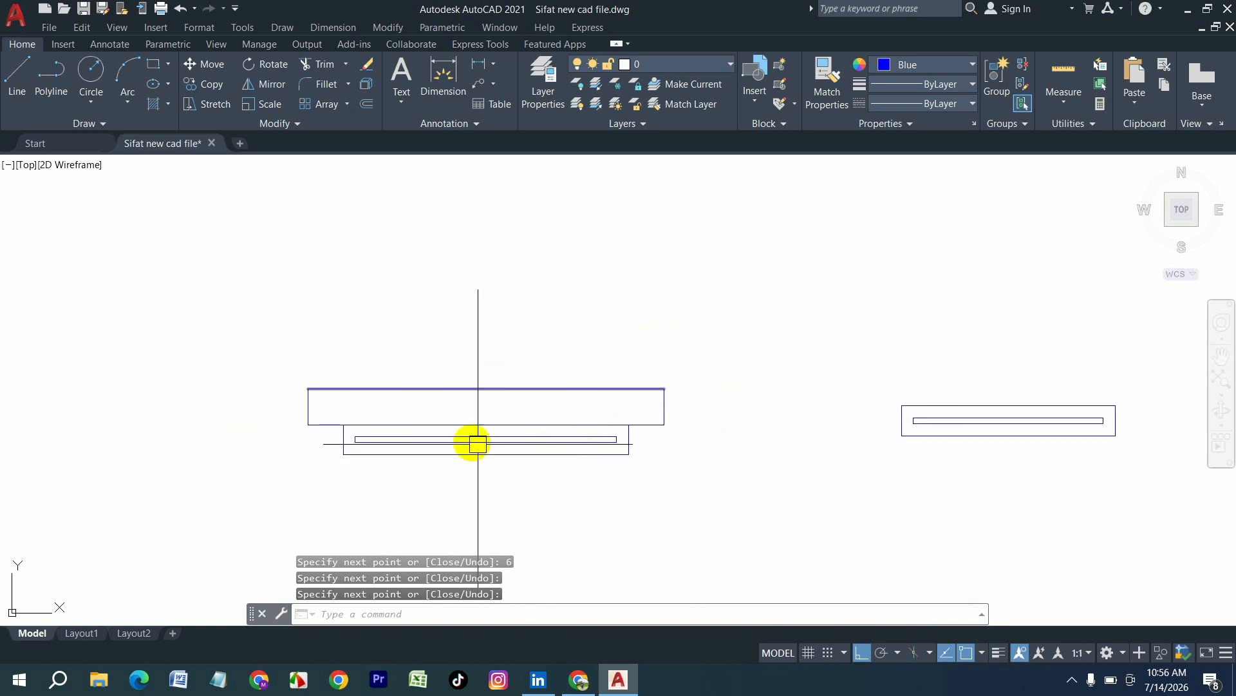
pyautogui.click(682, 433)
pyautogui.click(652, 358)
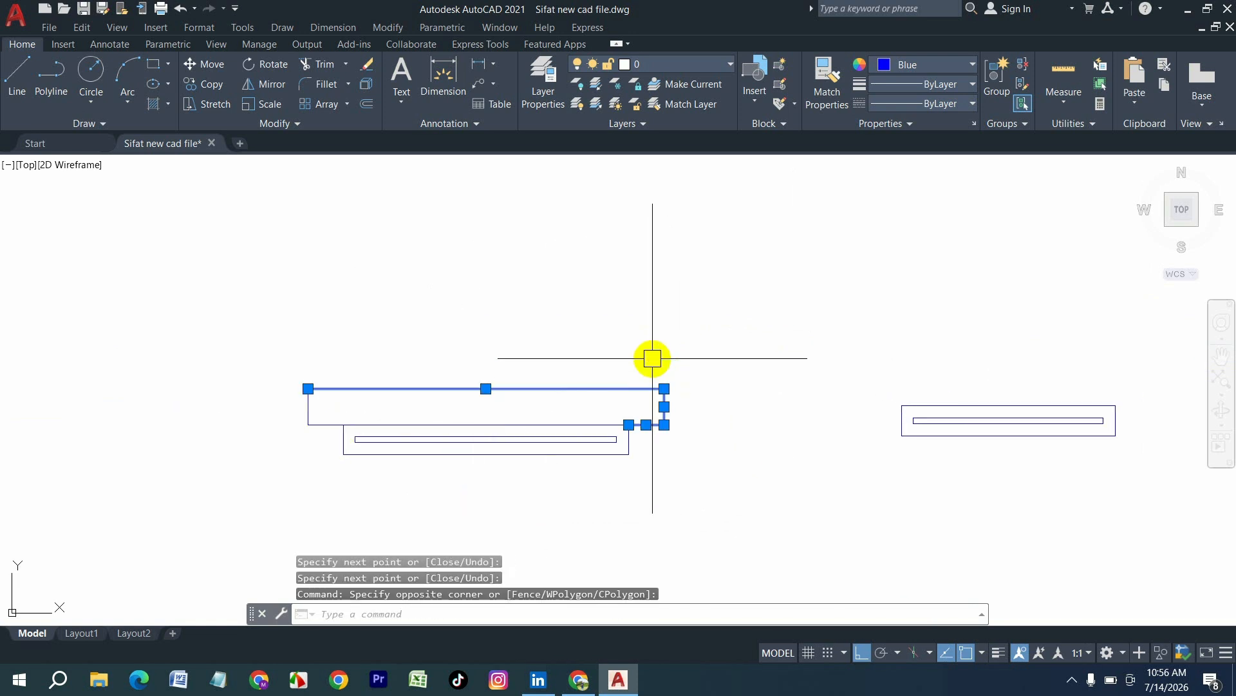
pyautogui.press('Escape')
pyautogui.click(553, 409)
pyautogui.click(499, 346)
pyautogui.press('Delete')
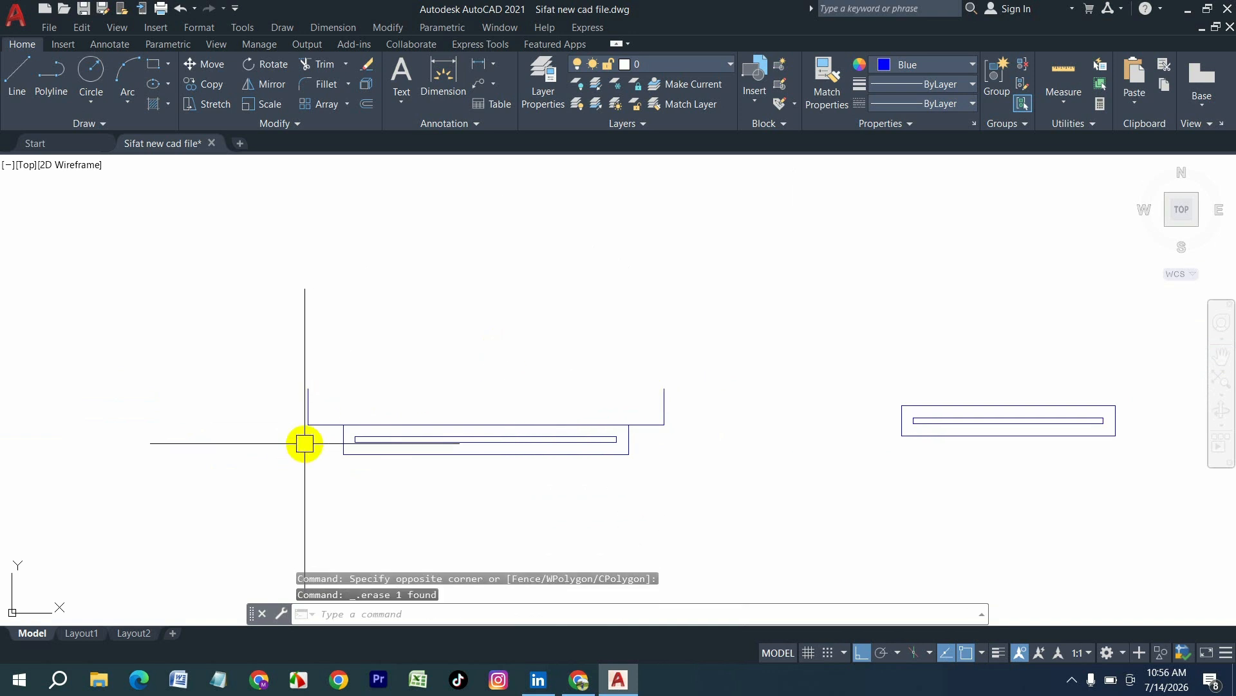
# - Copy the 4' rectangle's left L-shaped lines from its upper-left corner to the upper-left corners of the 3' and 2' rectangles
pyautogui.click(249, 322)
pyautogui.write('c')
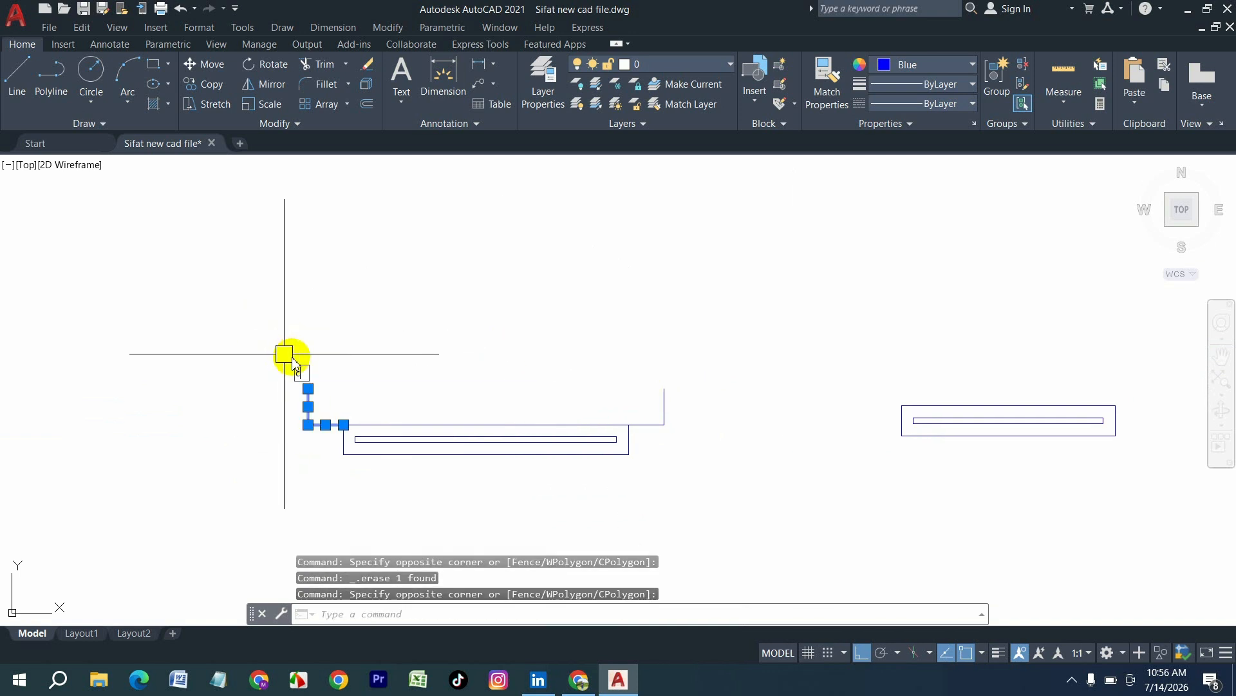
pyautogui.write('p')
pyautogui.press('Return')
pyautogui.click(343, 425)
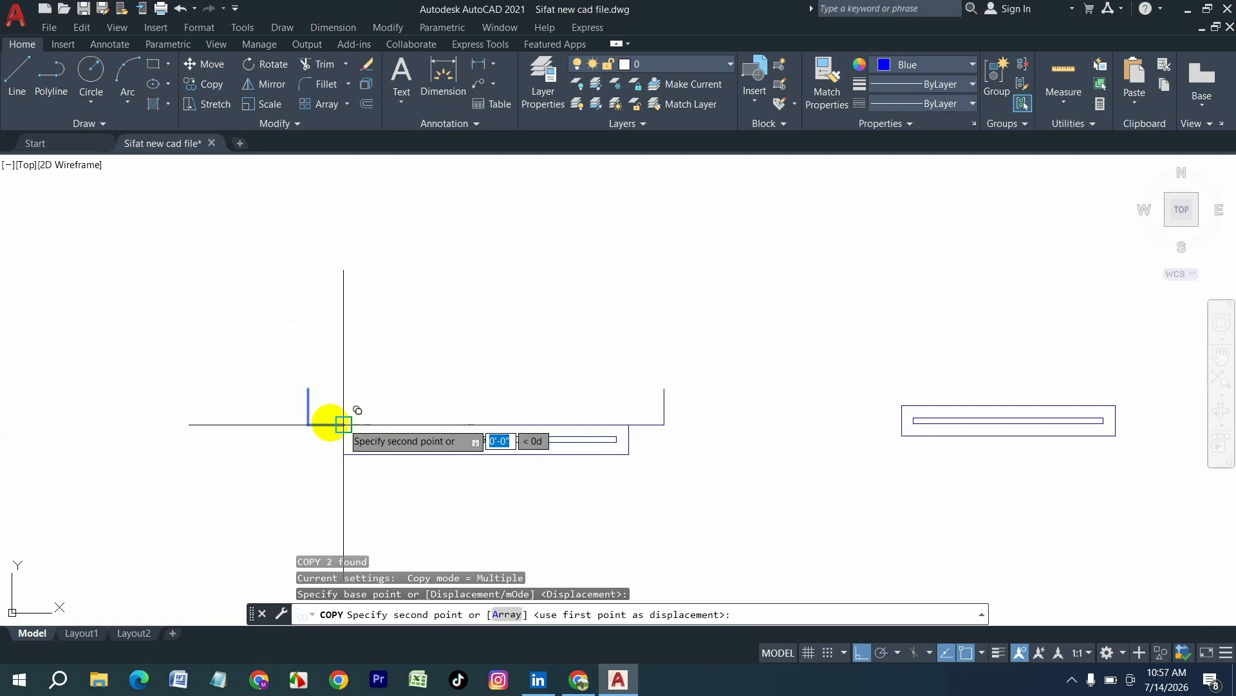
pyautogui.scroll(-5, 574, 406)
pyautogui.scroll(2, 547, 407)
pyautogui.click(499, 410)
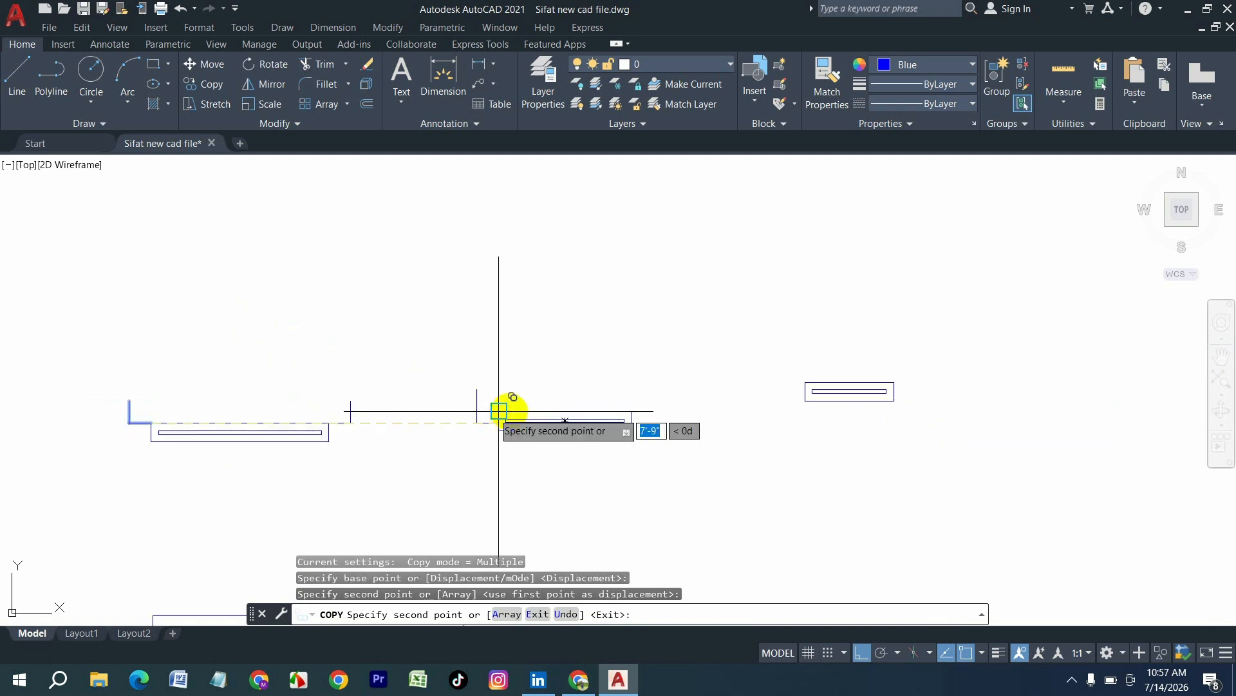
pyautogui.click(805, 382)
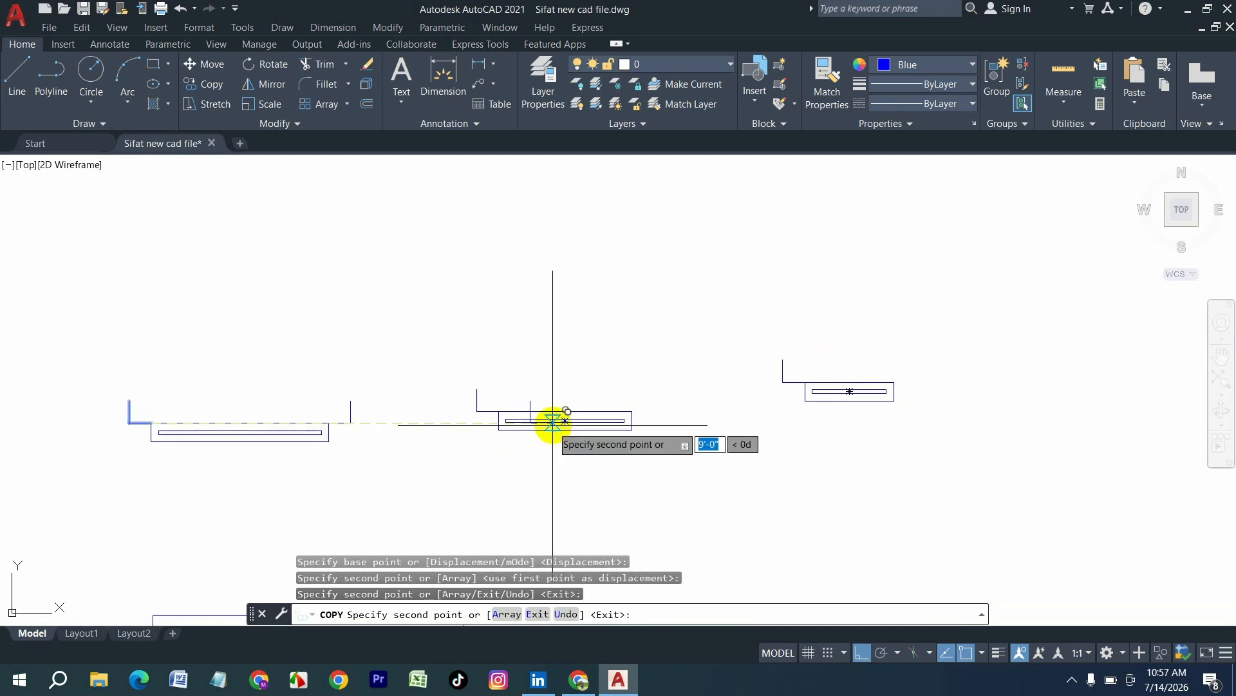
pyautogui.press('Escape')
# - Mirror the 3' rectangle's left L-shaped lines about the rectangle's vertical centre line, keeping the source objects
pyautogui.scroll(5, 492, 415)
pyautogui.click(486, 431)
pyautogui.click(411, 321)
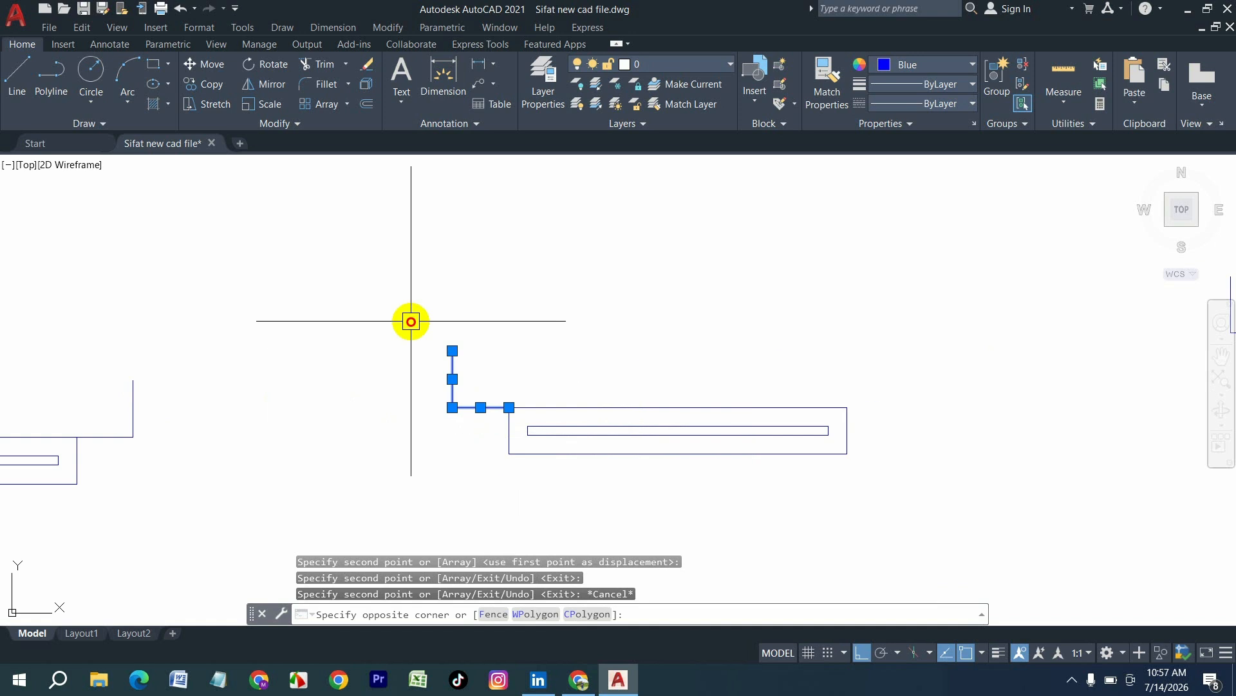
pyautogui.scroll(-2, 450, 357)
pyautogui.scroll(-4, 505, 386)
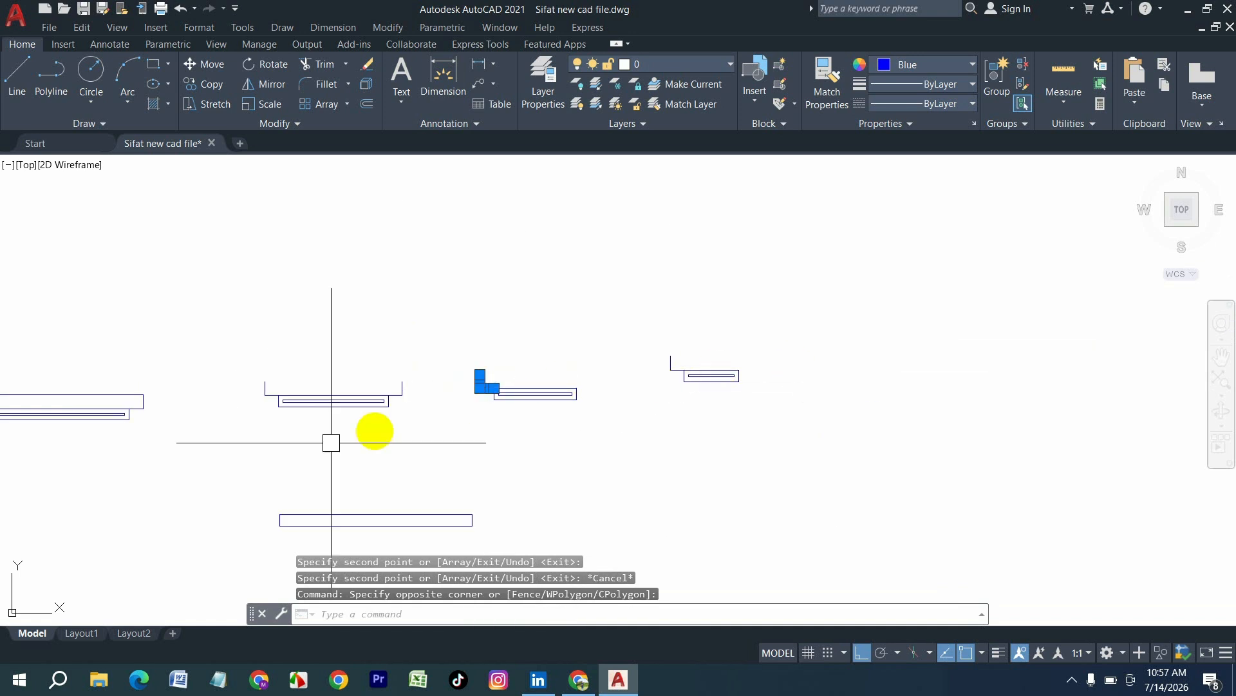
pyautogui.press('space')
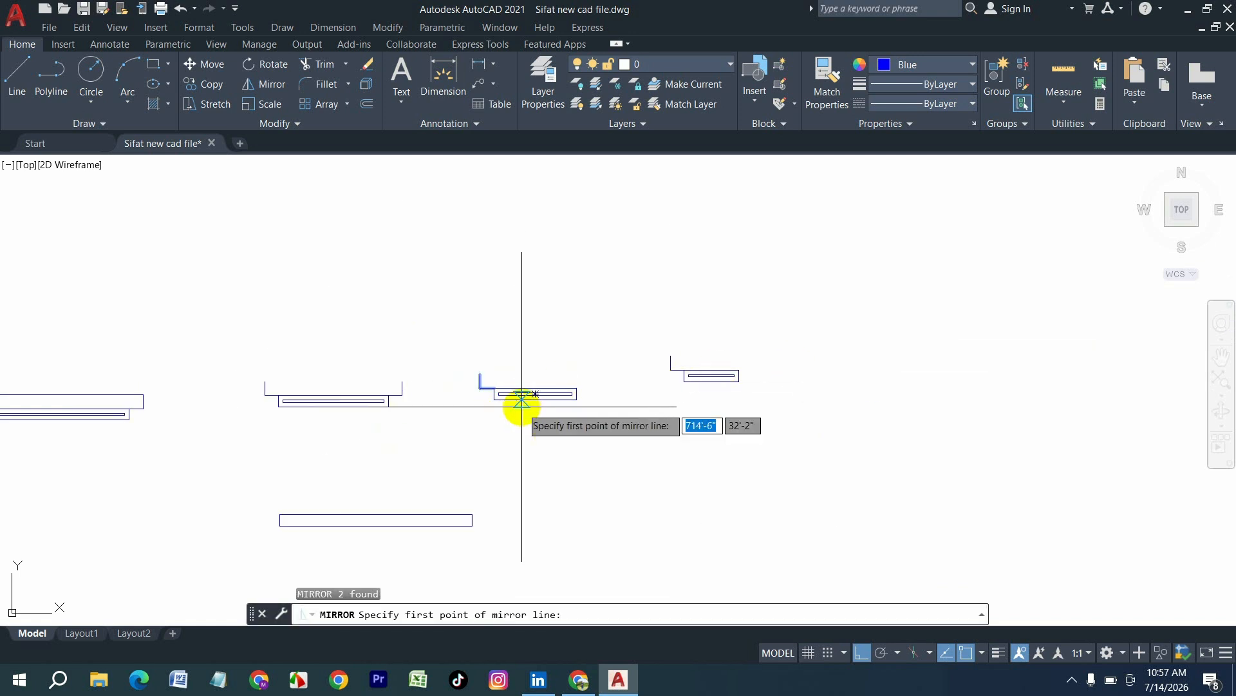
pyautogui.scroll(2, 536, 407)
pyautogui.click(533, 394)
pyautogui.click(519, 312)
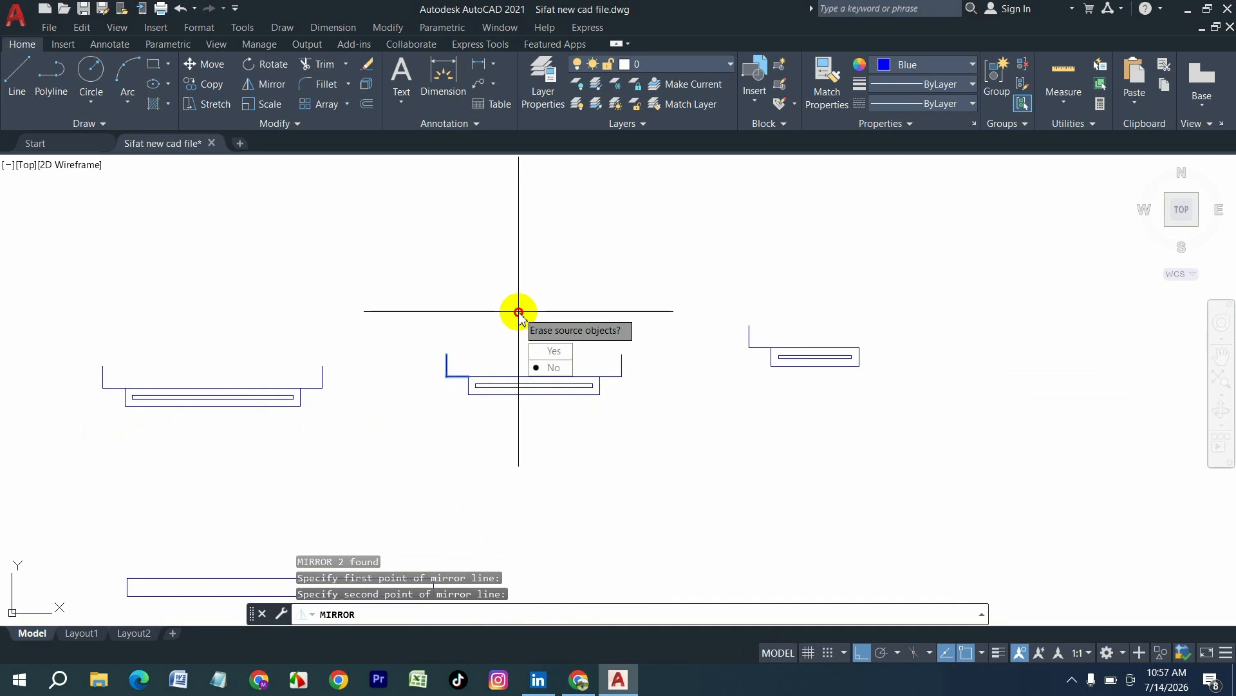
pyautogui.press('space')
# - Copy the 4' rectangle's right L-shaped lines from its upper-right corner to the 2' rectangle's upper-right corner
pyautogui.scroll(2, 762, 336)
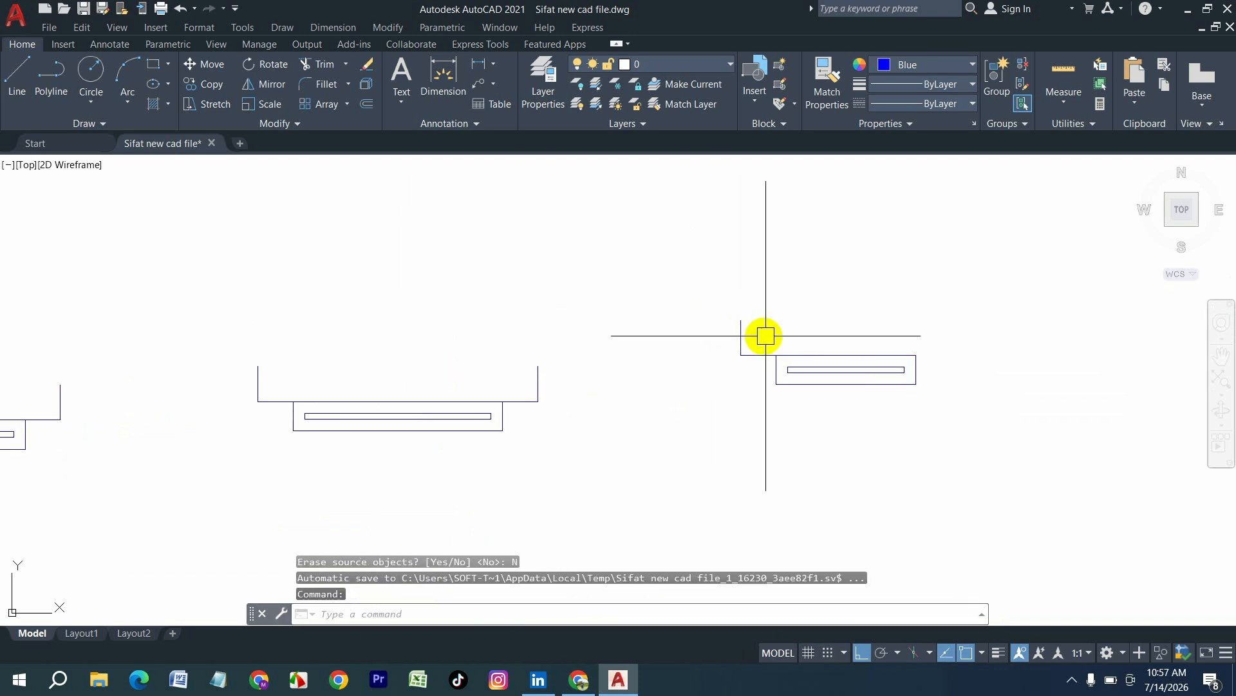
pyautogui.scroll(-4, 769, 331)
pyautogui.scroll(4, 539, 369)
pyautogui.click(458, 401)
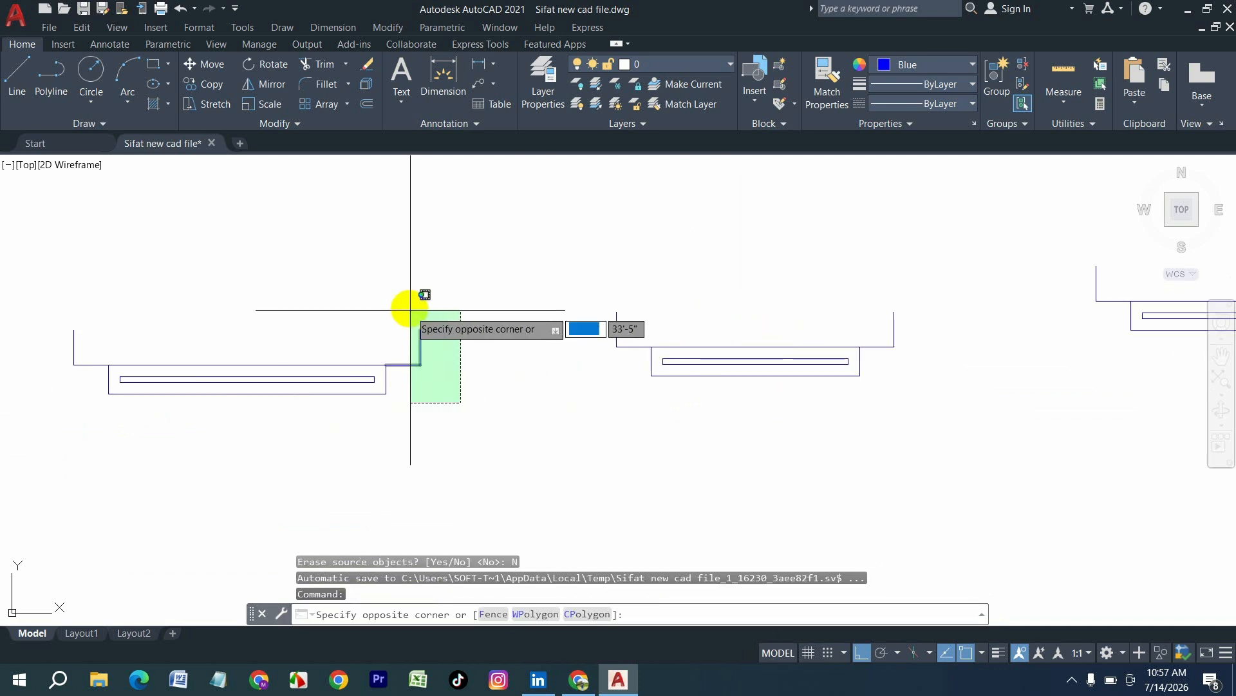
pyautogui.click(414, 303)
pyautogui.write('co')
pyautogui.press('Return')
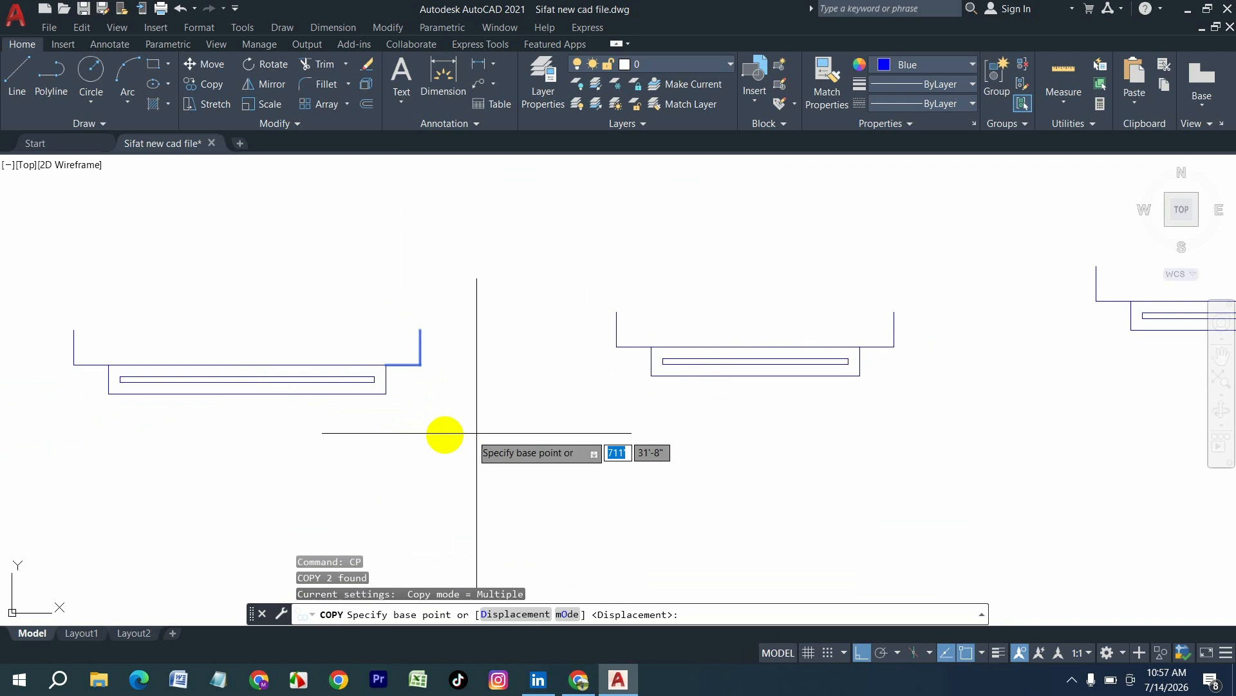
pyautogui.click(385, 364)
pyautogui.scroll(-3, 593, 367)
pyautogui.scroll(3, 670, 348)
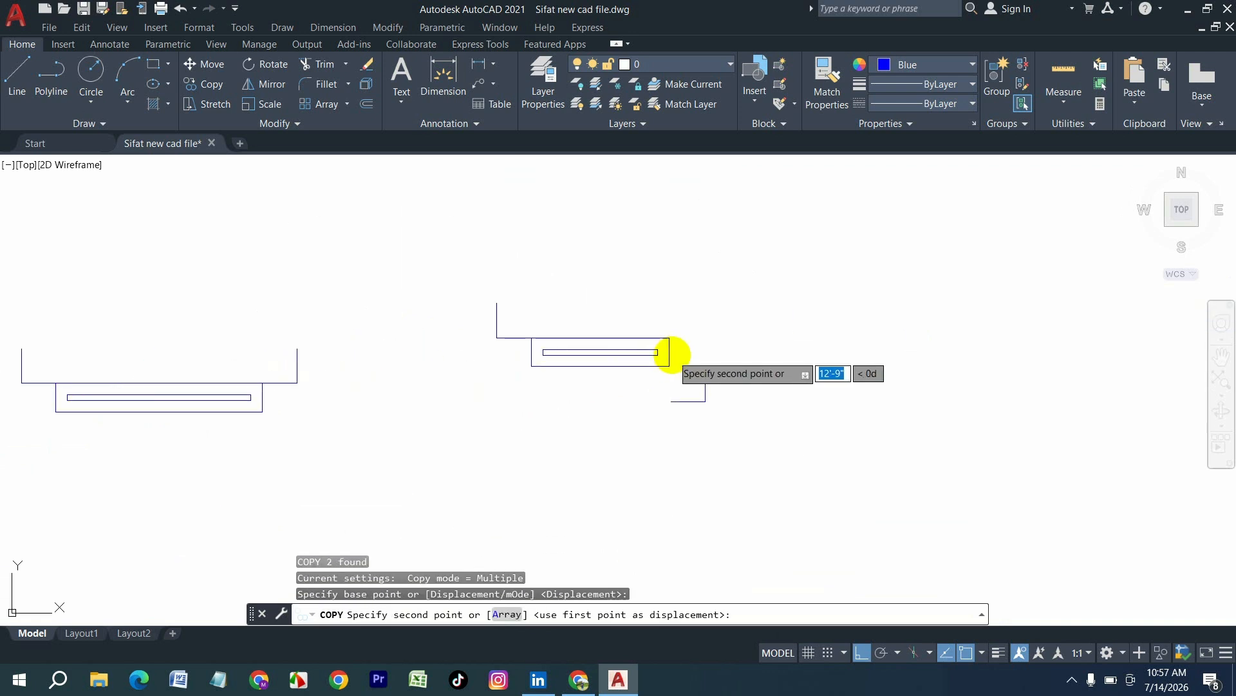
pyautogui.click(669, 337)
pyautogui.press('Escape')
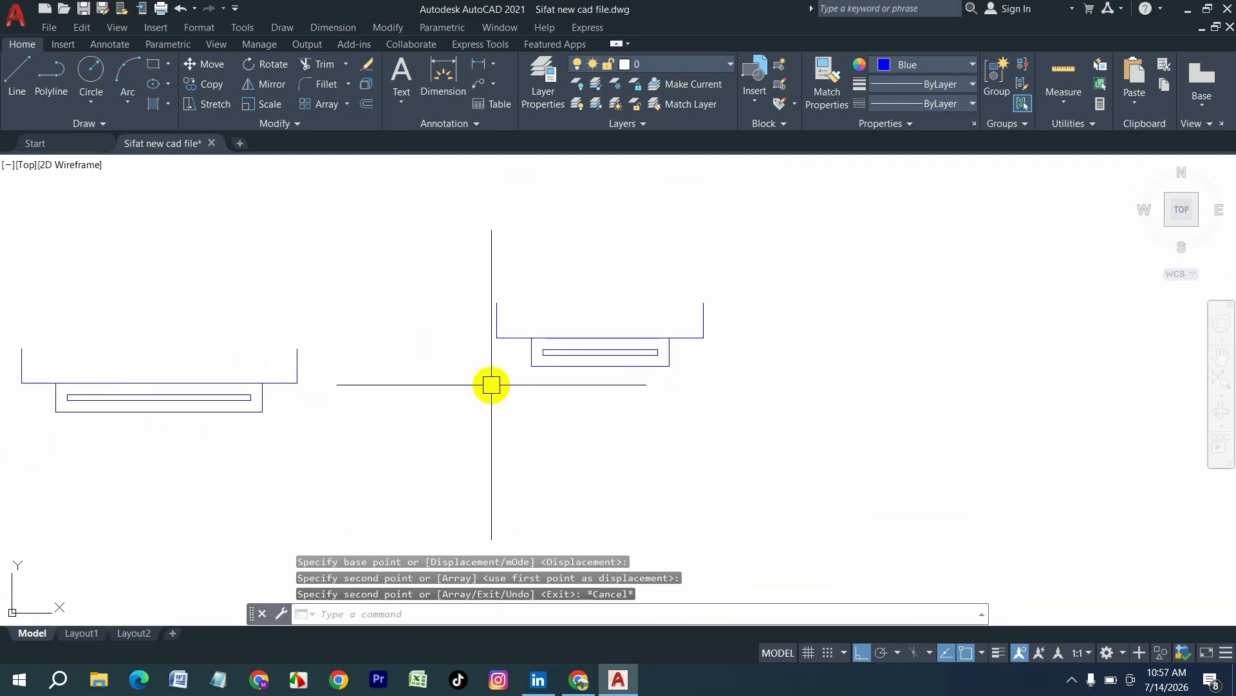
# - Draw a horizontal line joining the upper ends of the two verticals above the 2' rectangle
pyautogui.write('l')
pyautogui.press('Return')
pyautogui.click(496, 303)
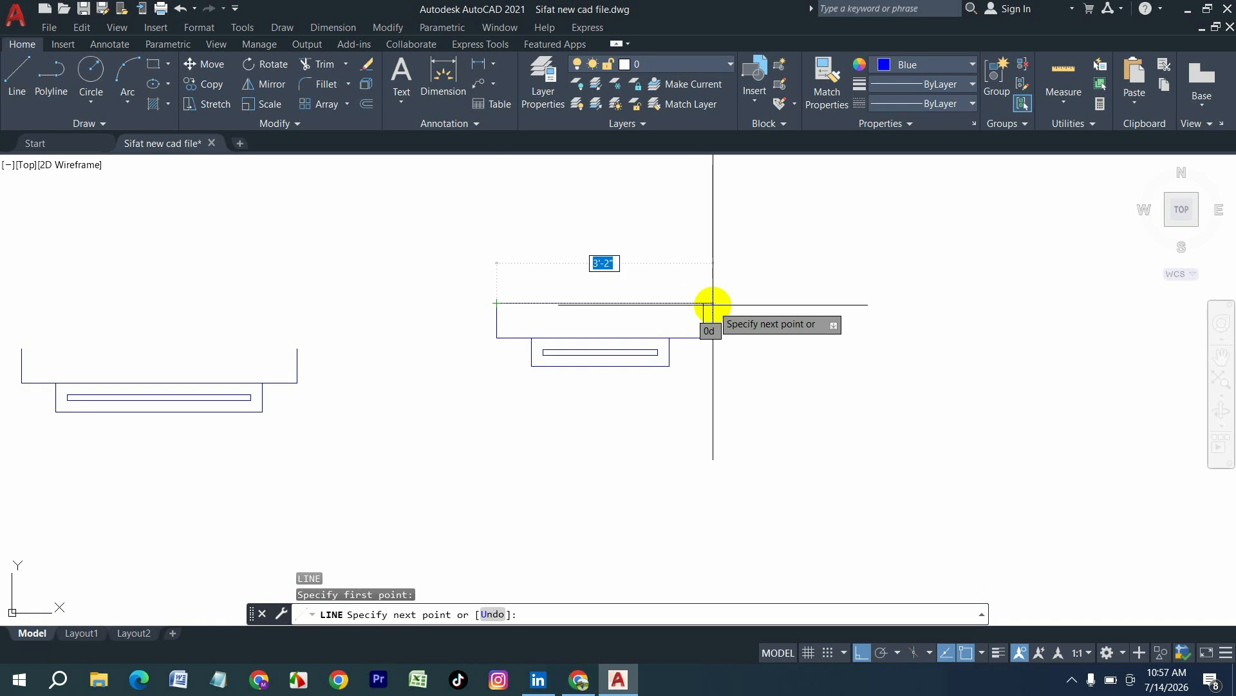
pyautogui.click(709, 303)
pyautogui.press('Return')
# - Close the top of the outline above the 3' rectangle with a horizontal line between its vertical ends
pyautogui.scroll(-3, 745, 326)
pyautogui.scroll(3, 501, 310)
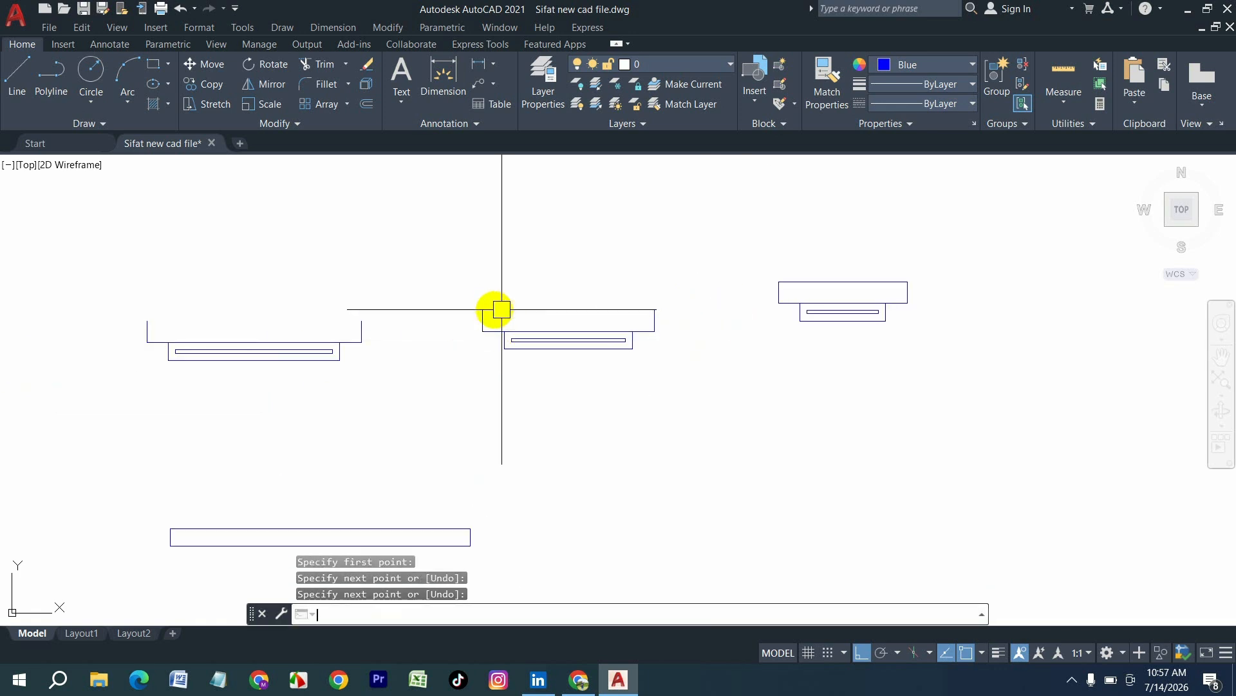
pyautogui.write('l')
pyautogui.press('Return')
pyautogui.click(482, 310)
pyautogui.click(654, 310)
pyautogui.press('Return')
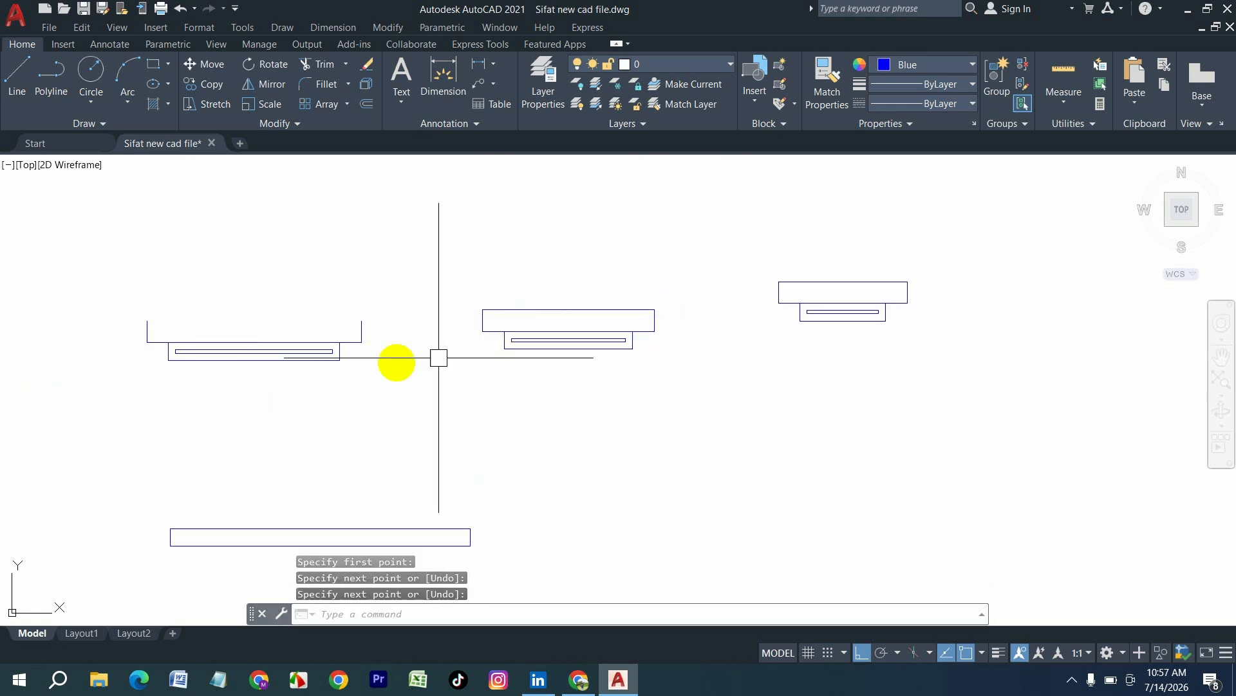
# - Close the top of the 4' rectangle's outline with a horizontal line between its vertical ends
pyautogui.write('l')
pyautogui.press('Return')
pyautogui.click(147, 321)
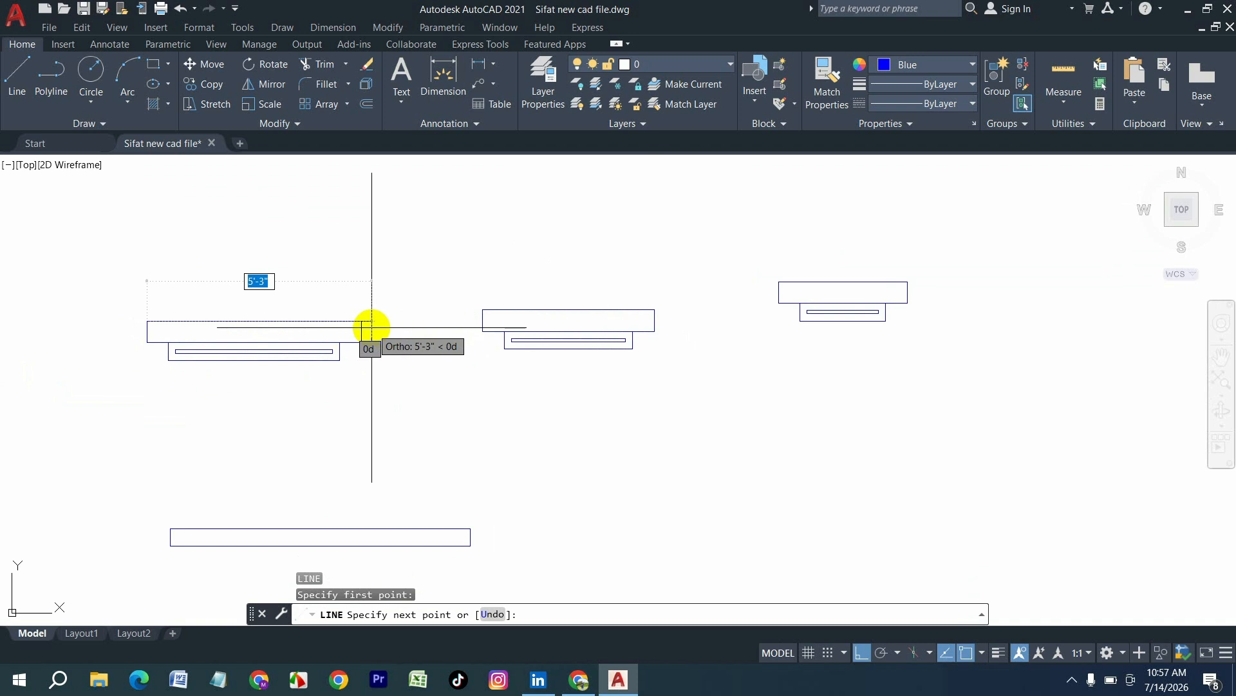
pyautogui.click(362, 322)
pyautogui.press('Return')
pyautogui.scroll(-3, 676, 418)
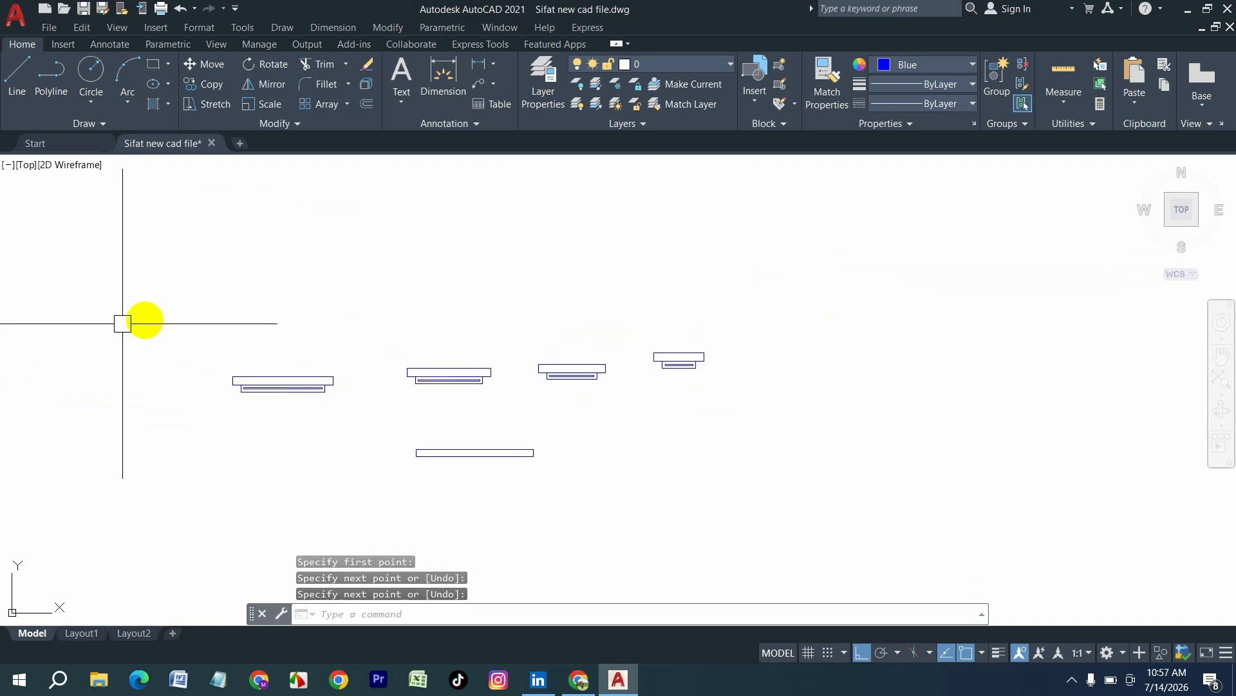
pyautogui.scroll(4, 171, 375)
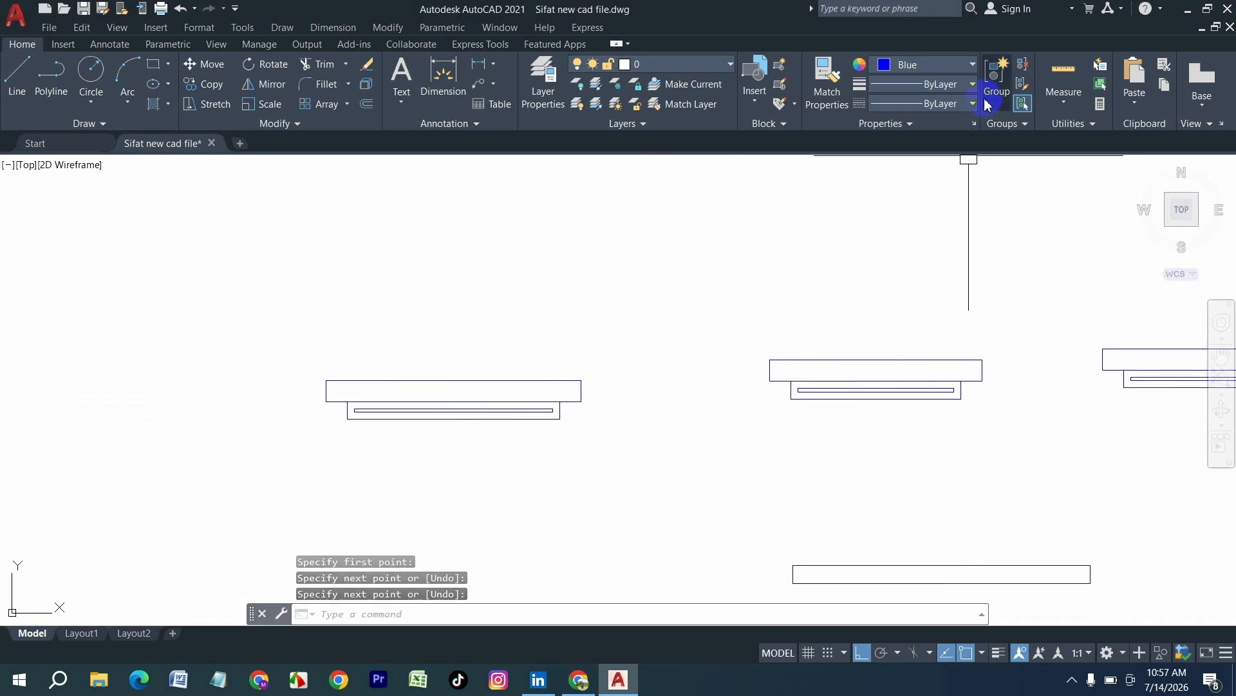
pyautogui.click(948, 104)
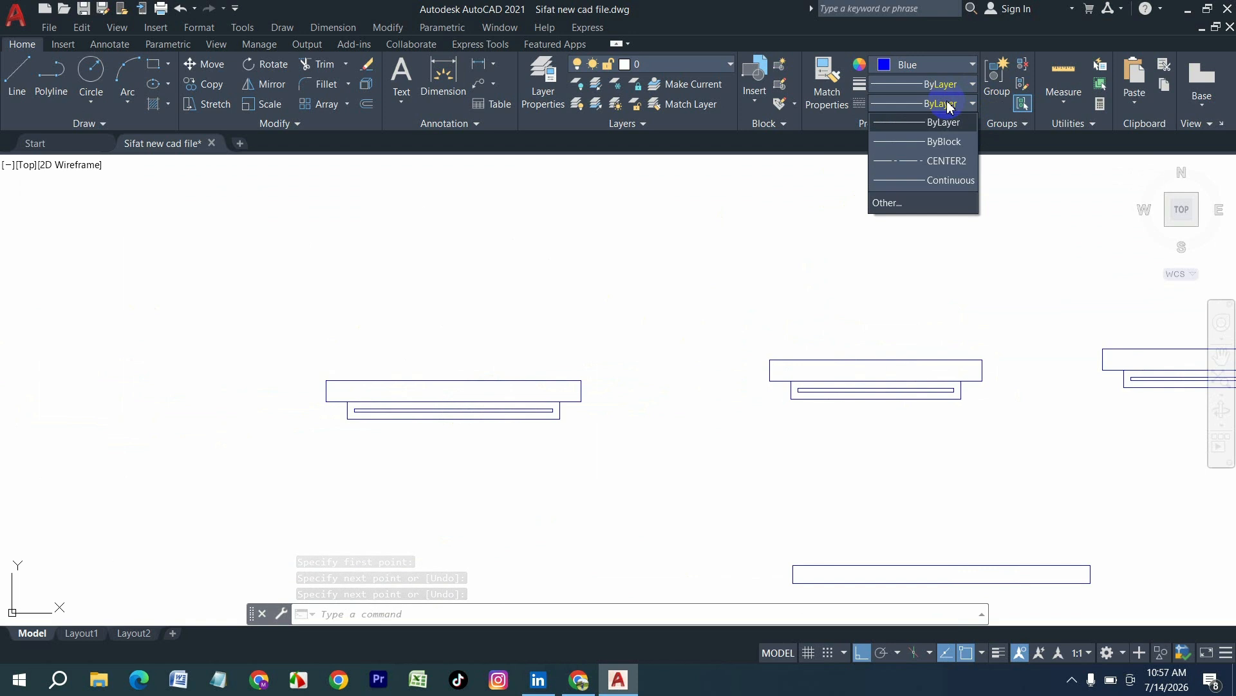
pyautogui.click(319, 514)
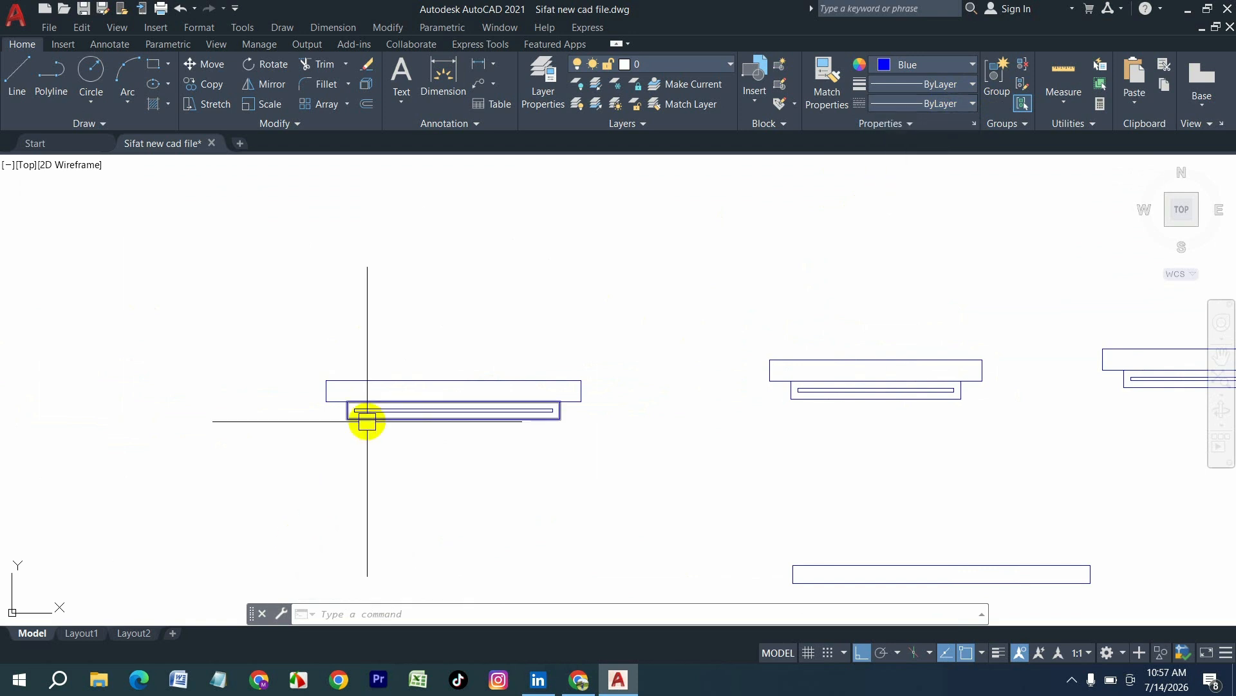
pyautogui.click(410, 389)
pyautogui.click(362, 331)
pyautogui.press('Escape')
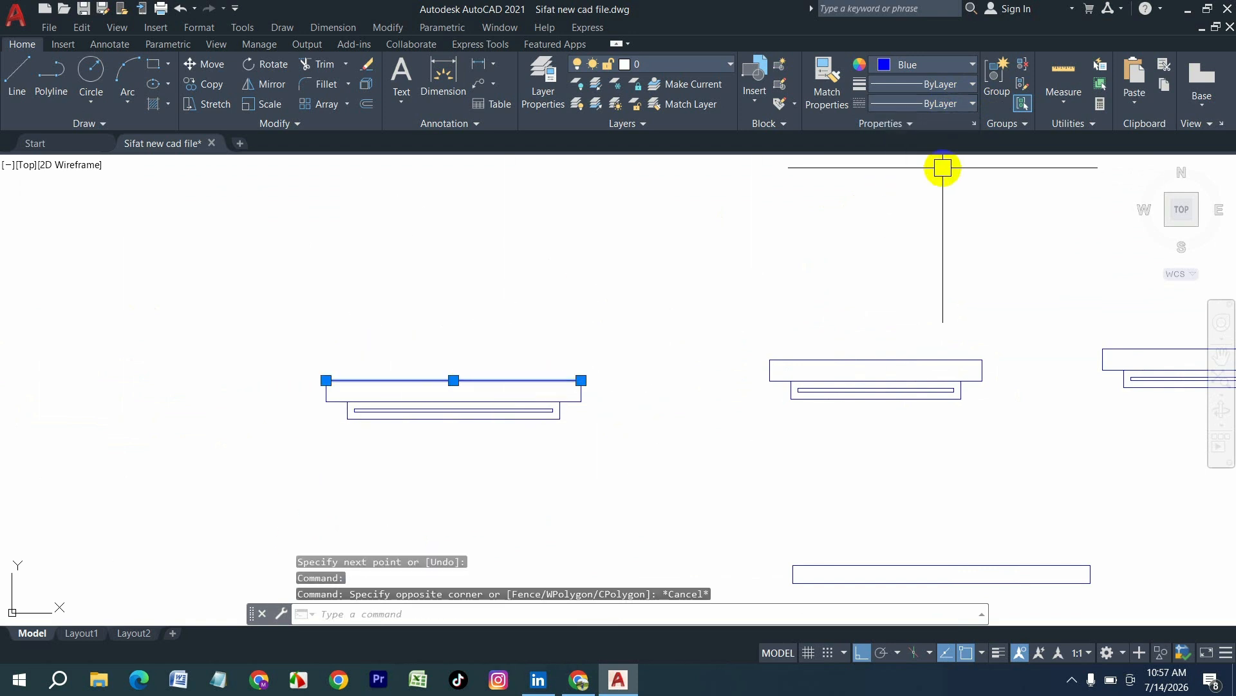
# - Load all available linetypes from acad.lin, reloading CENTER2
pyautogui.click(919, 104)
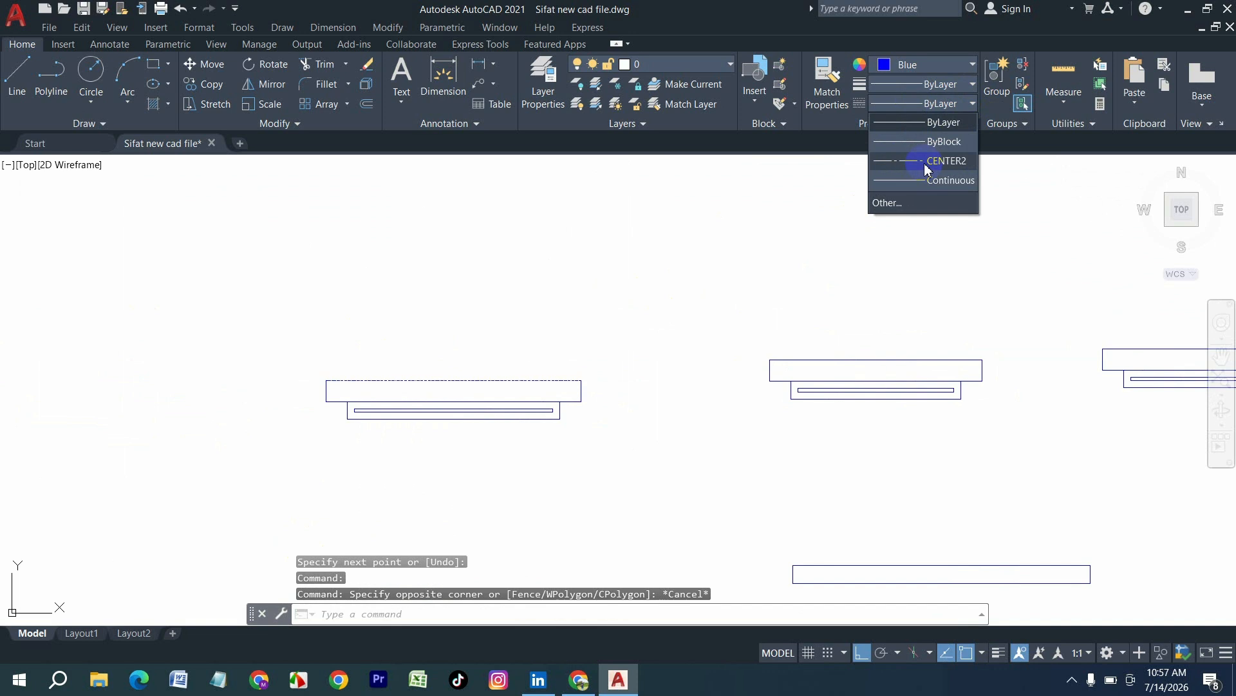
pyautogui.click(893, 203)
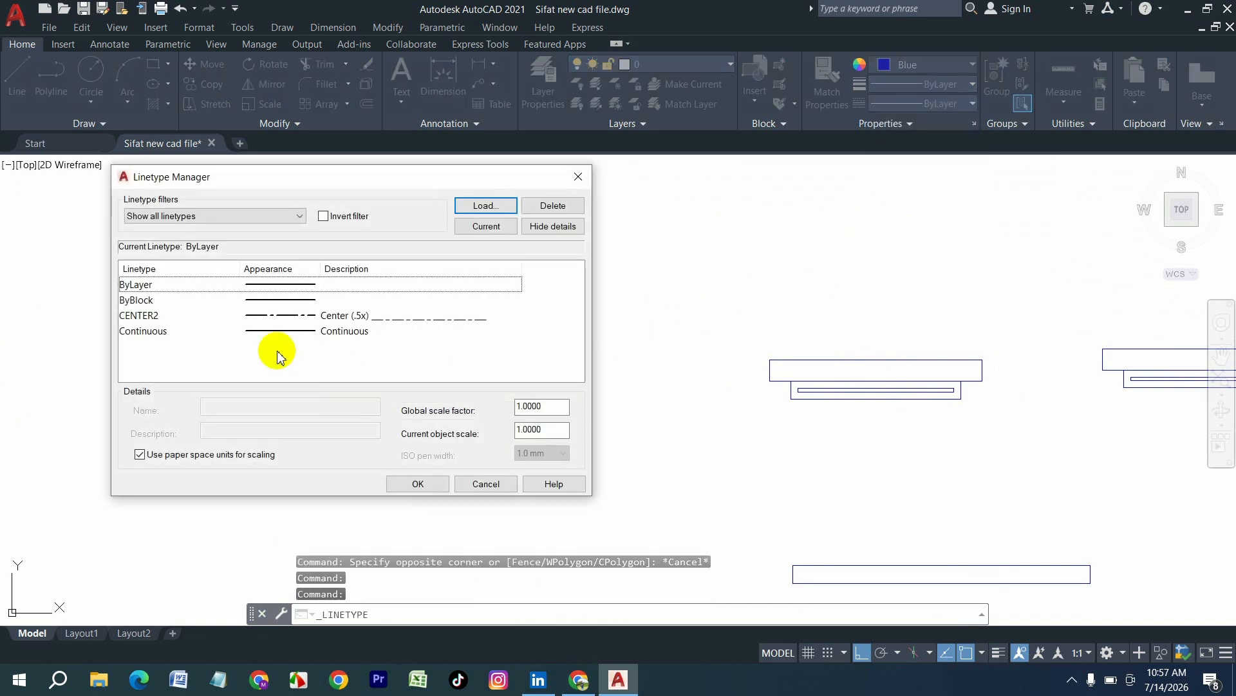
pyautogui.click(485, 206)
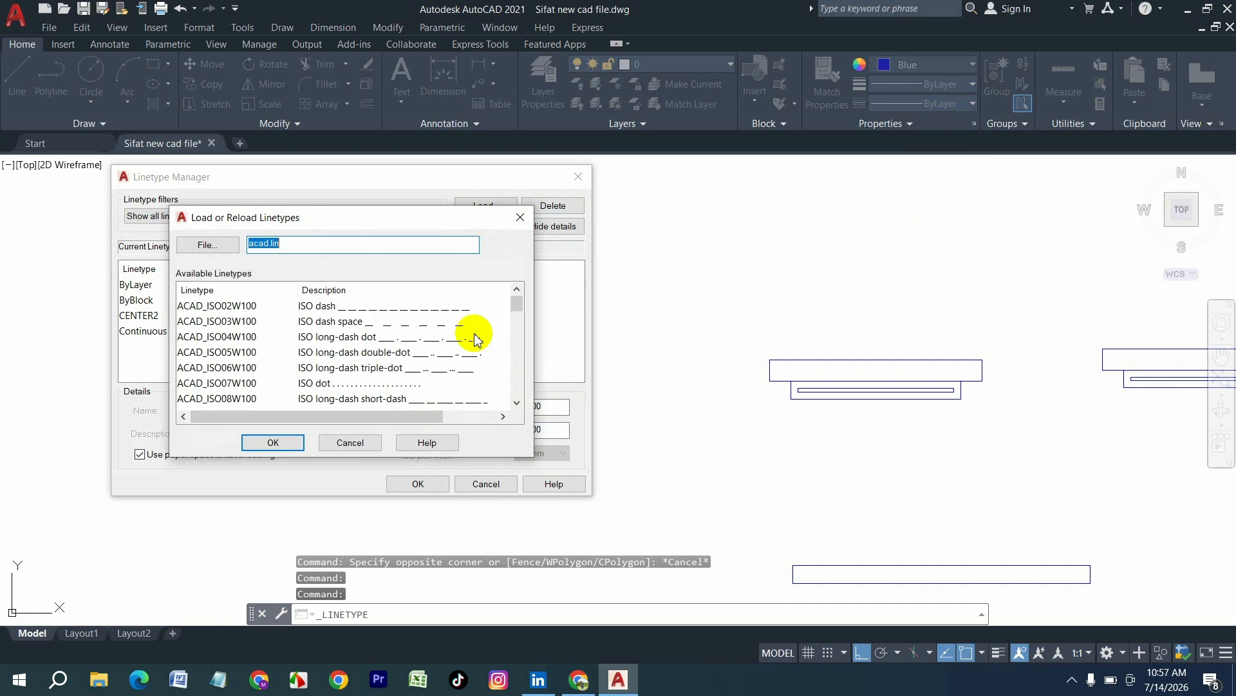
pyautogui.click(209, 335)
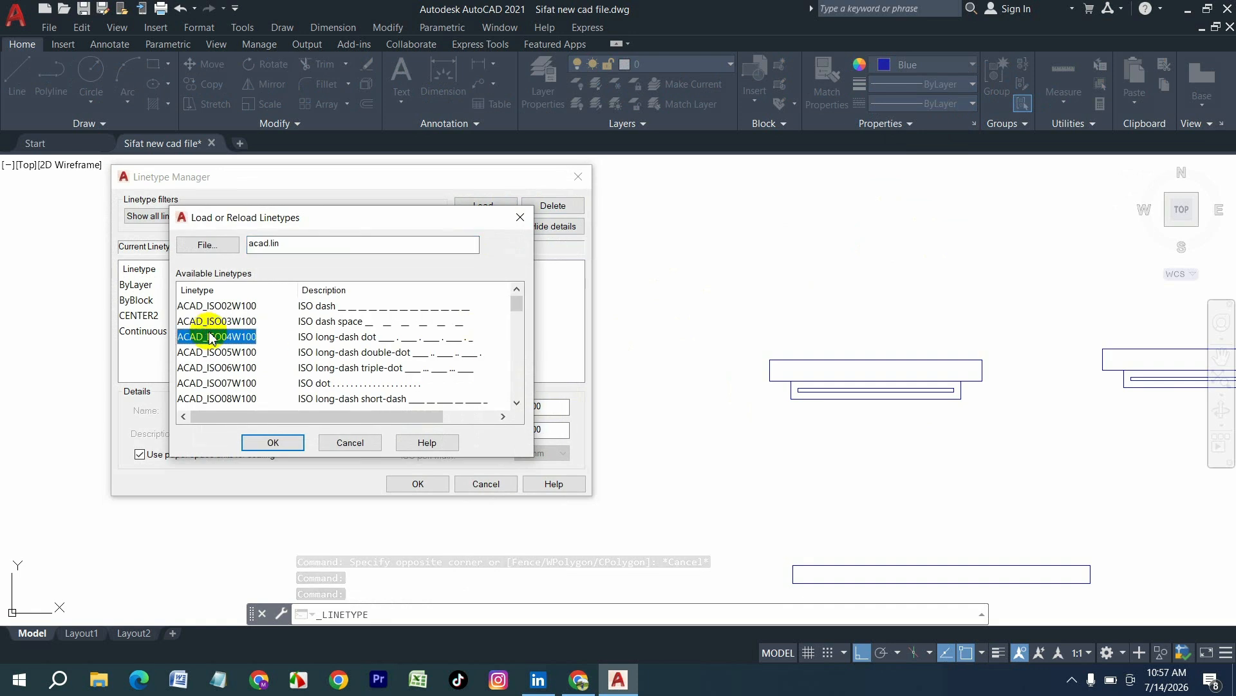
pyautogui.hotkey('ctrl', 'a')
pyautogui.click(284, 442)
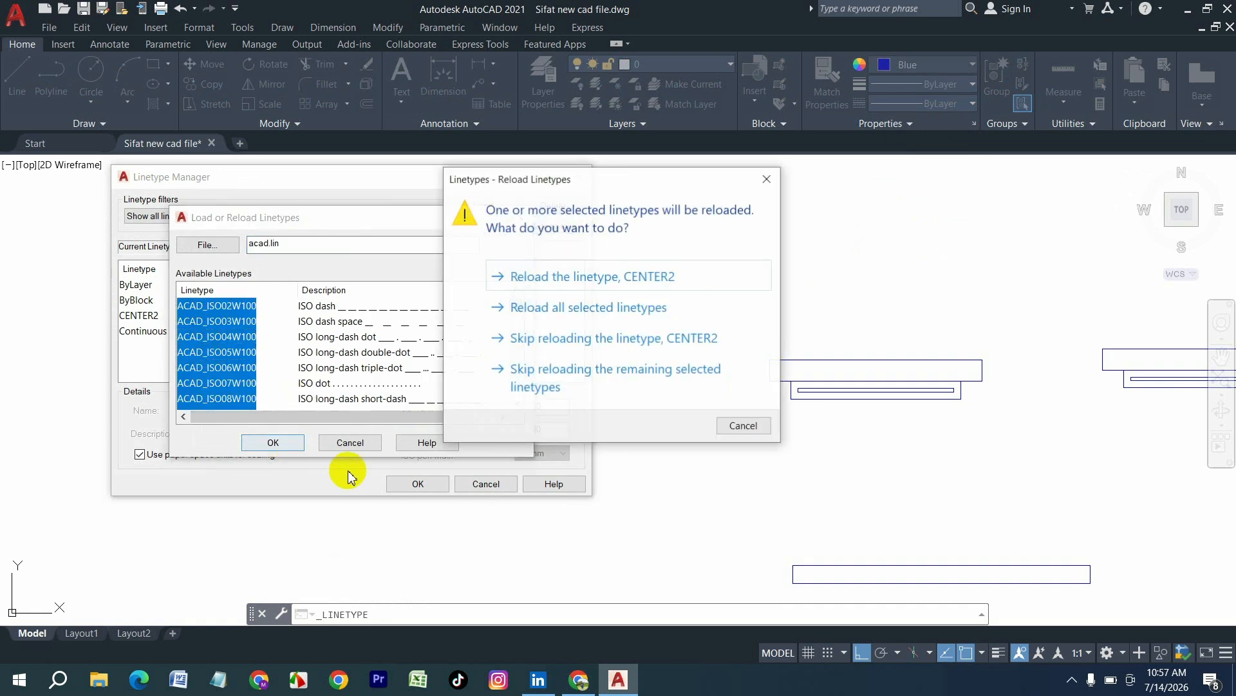
pyautogui.click(591, 281)
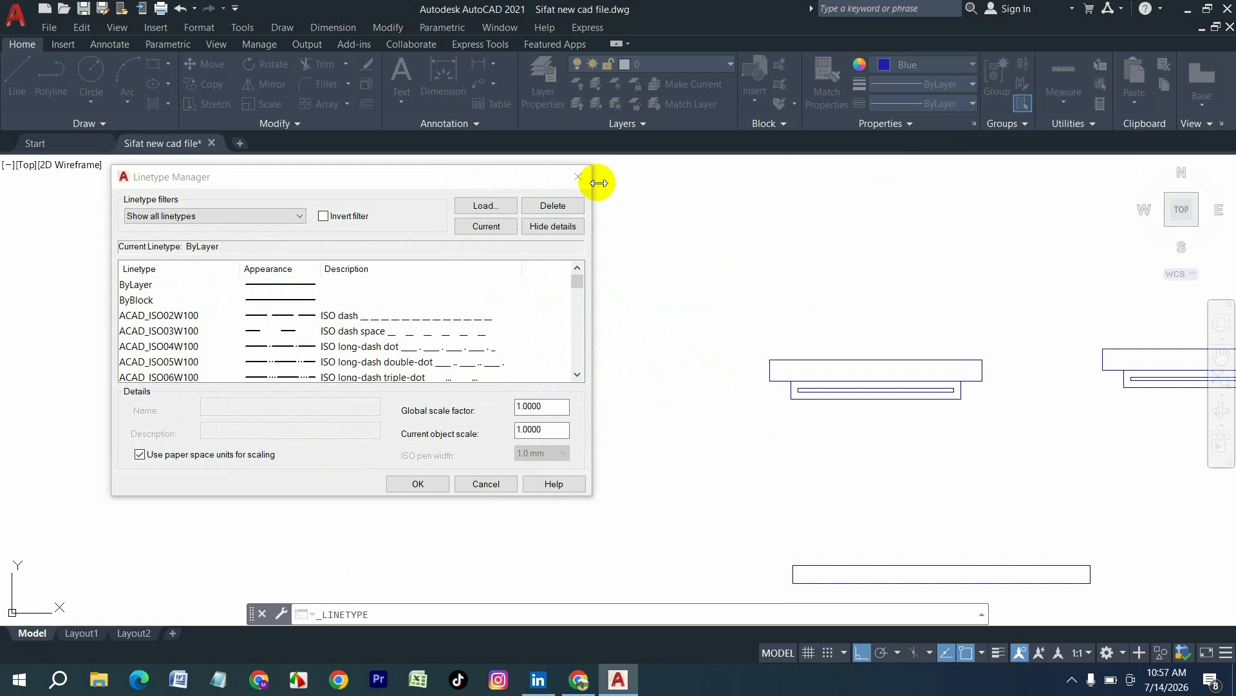
pyautogui.click(579, 176)
# - Change the top line of the 5' rectangle's outline to the HIDDEN linetype
pyautogui.click(450, 380)
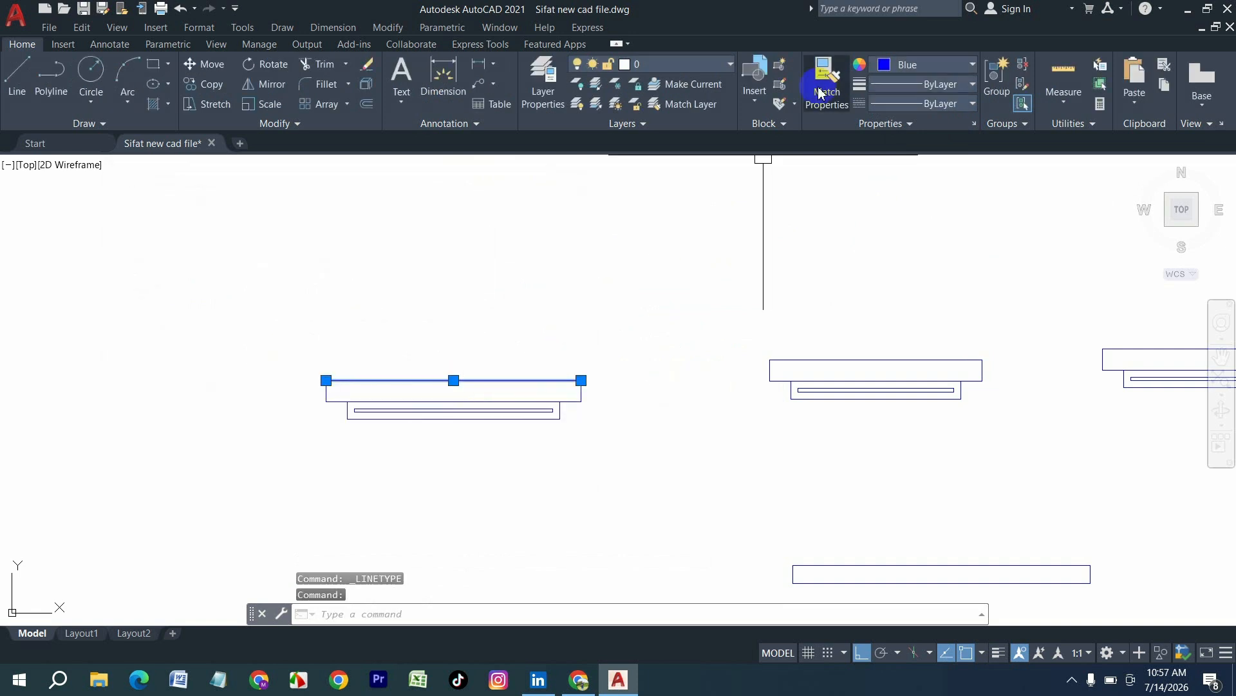
pyautogui.click(934, 104)
pyautogui.scroll(-5, 921, 225)
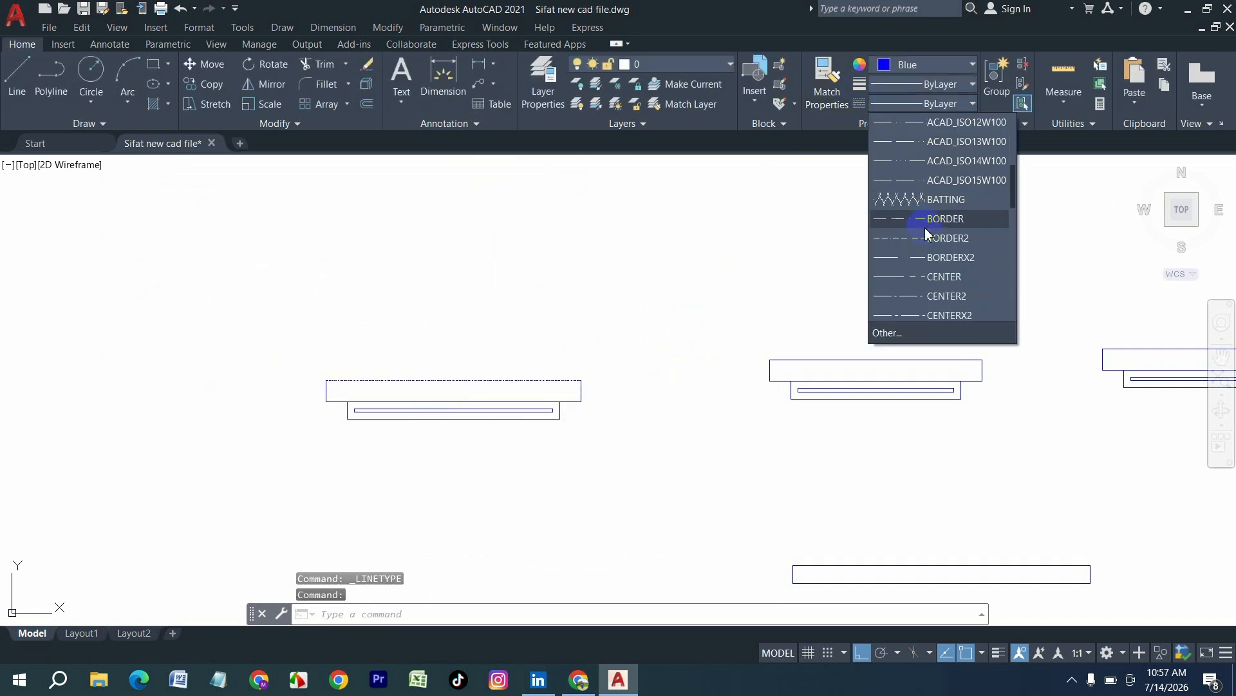
pyautogui.scroll(-3, 924, 284)
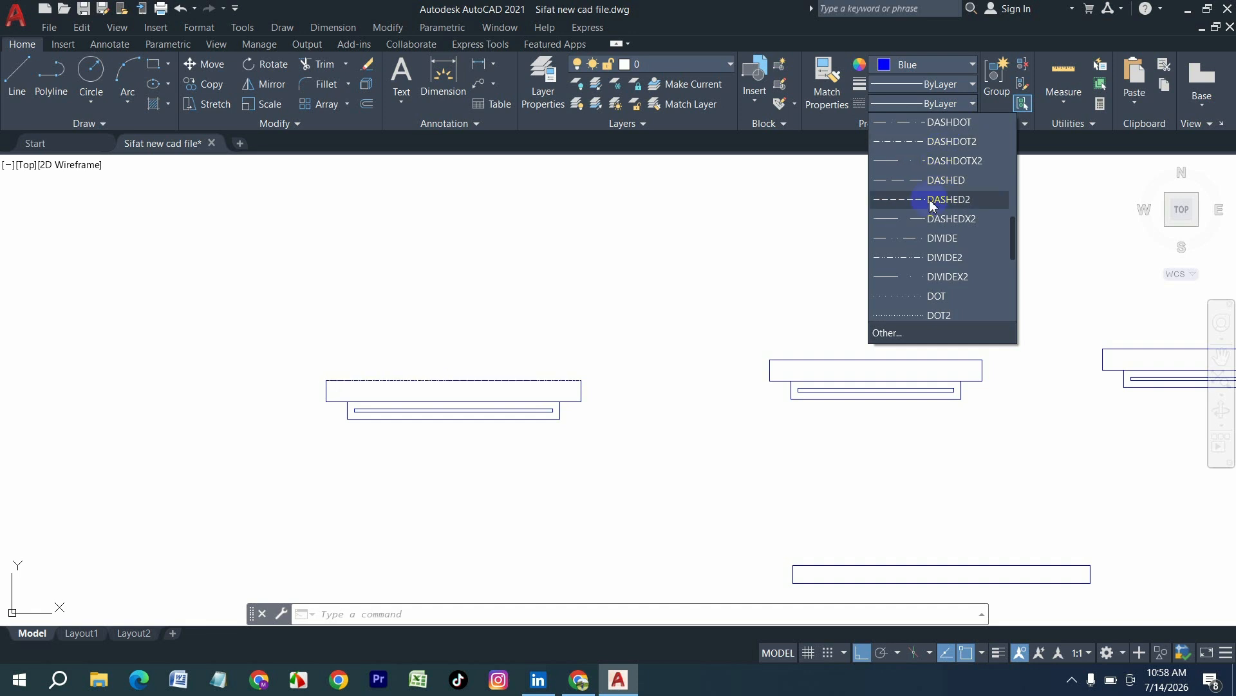
pyautogui.scroll(-2, 940, 245)
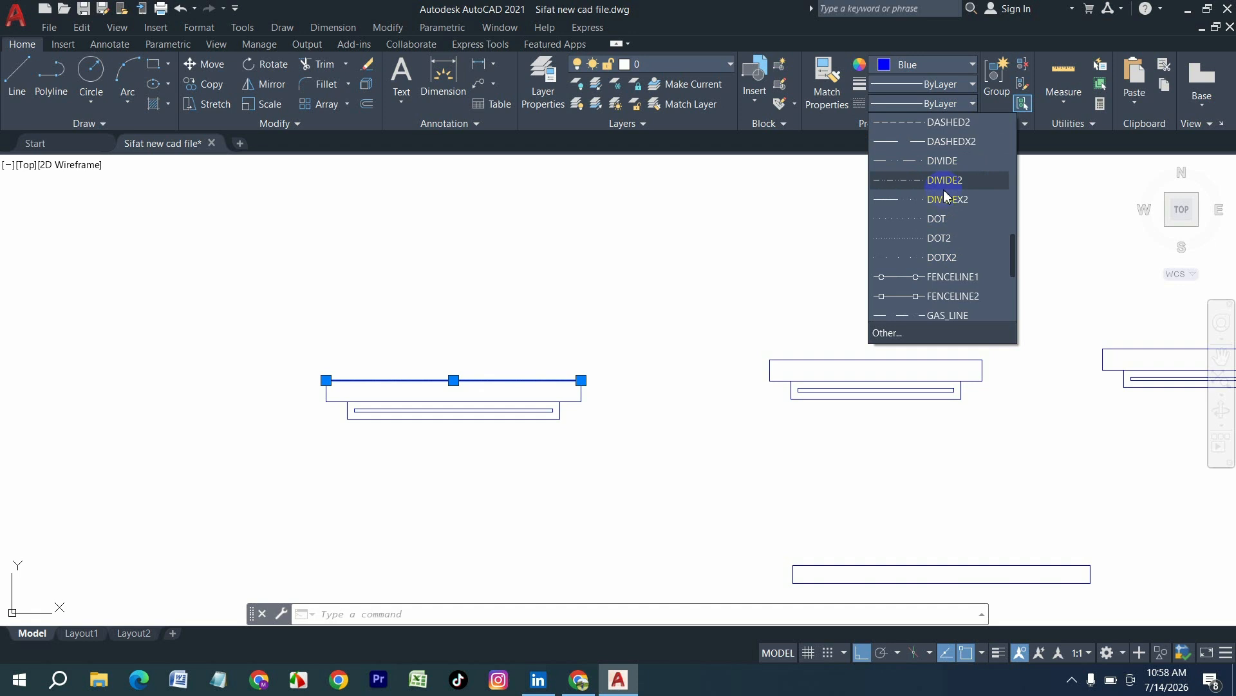
pyautogui.scroll(-2, 944, 195)
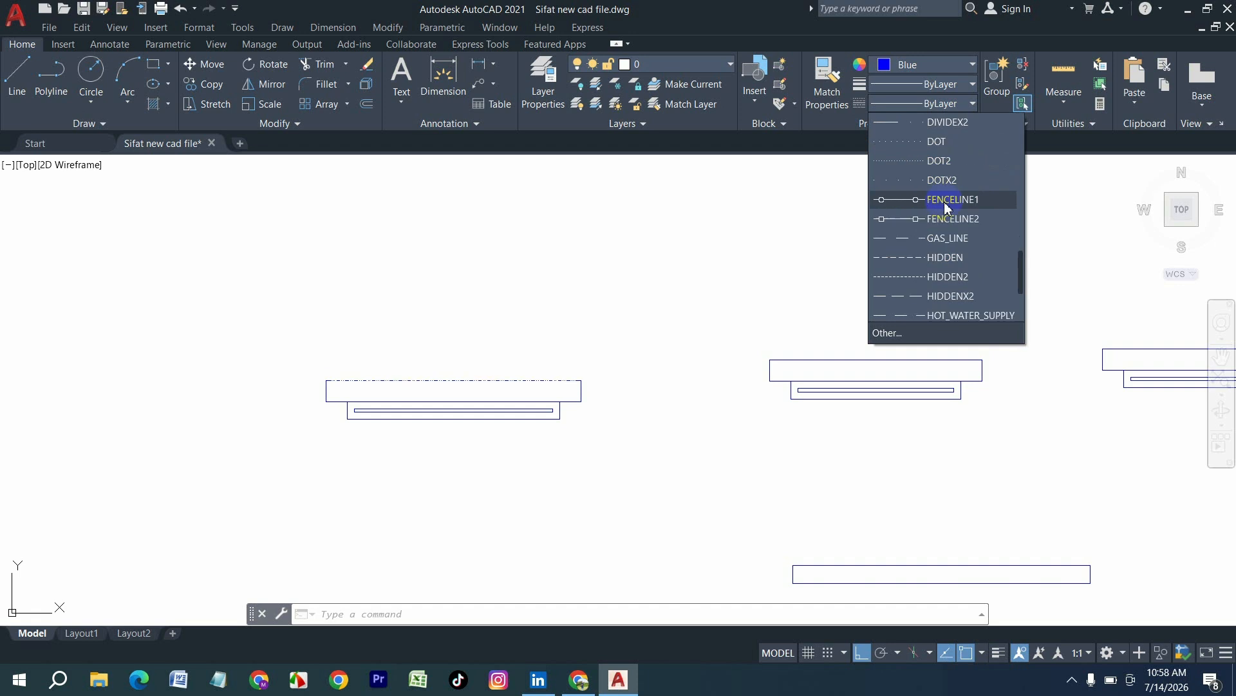
pyautogui.click(937, 260)
pyautogui.scroll(5, 511, 386)
pyautogui.press('Escape')
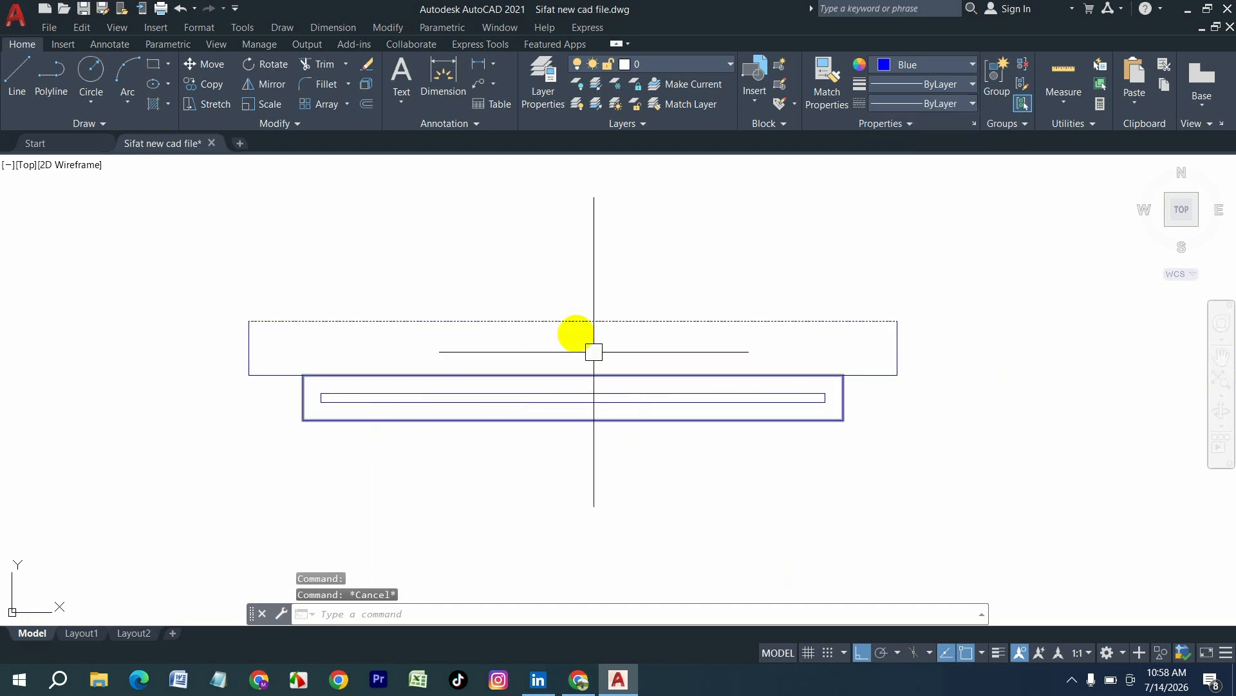
pyautogui.scroll(6, 578, 325)
pyautogui.scroll(-6, 562, 332)
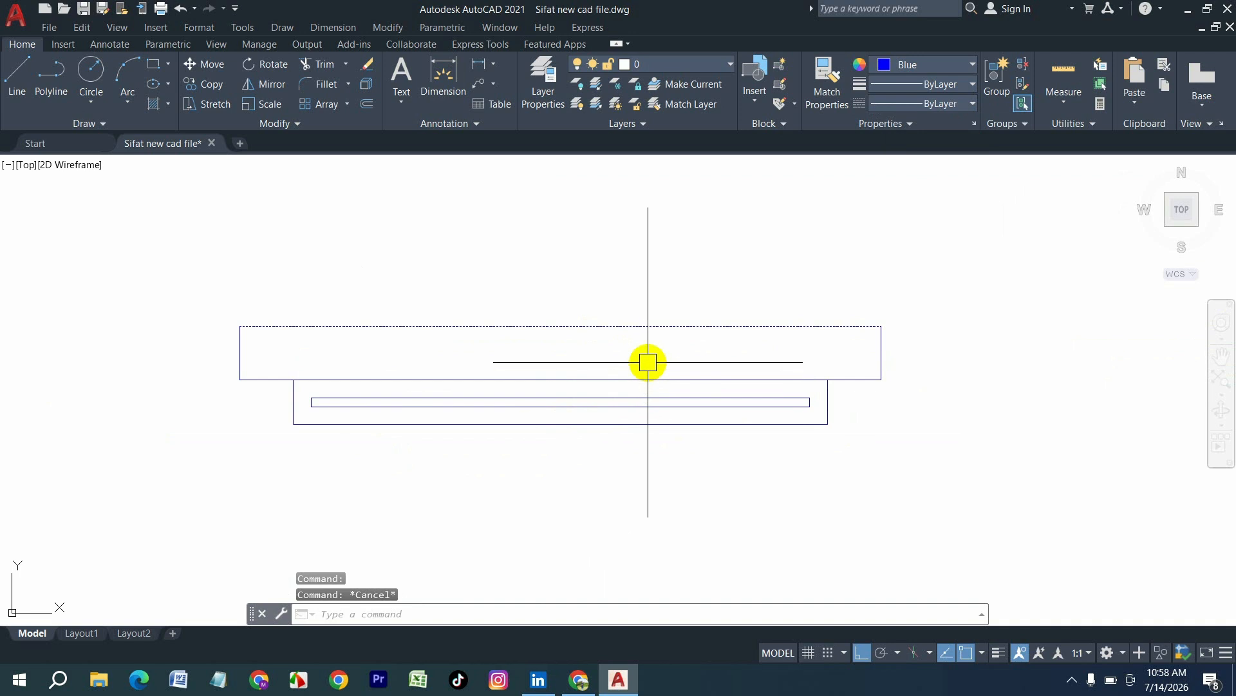
# - Set the global linetype scale factor to 5 with LTSCALE
pyautogui.write('LTSCALE')
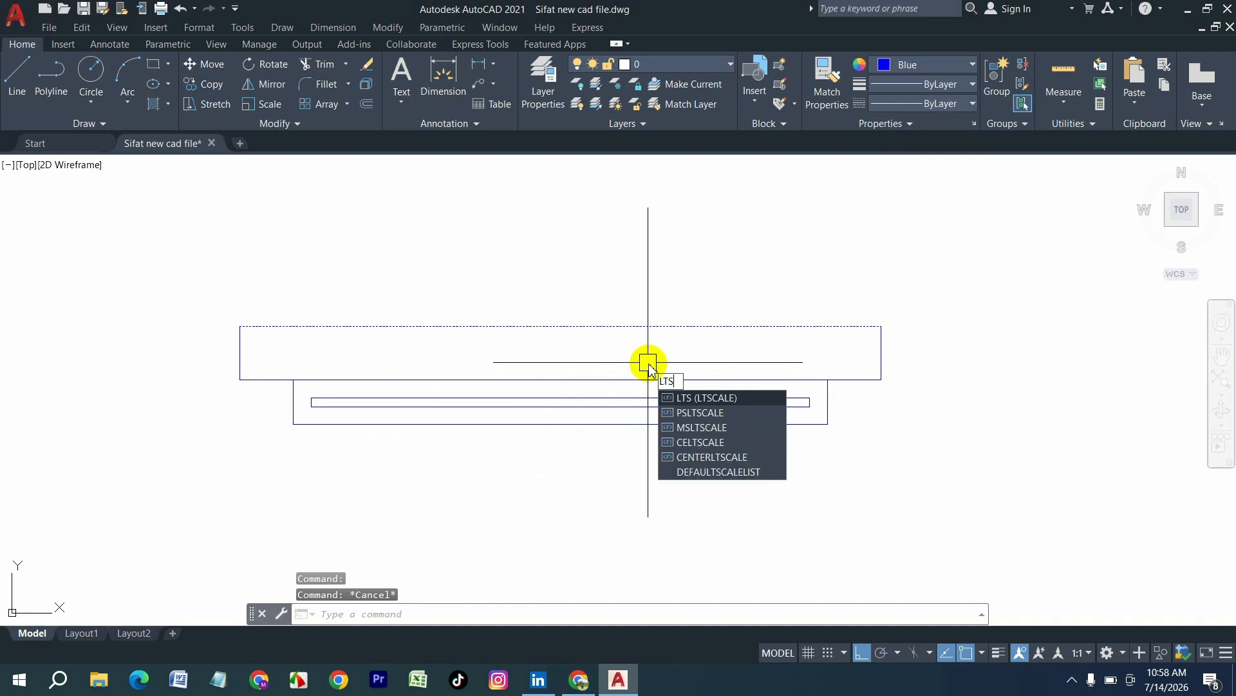
pyautogui.press('Return')
pyautogui.press('Return')
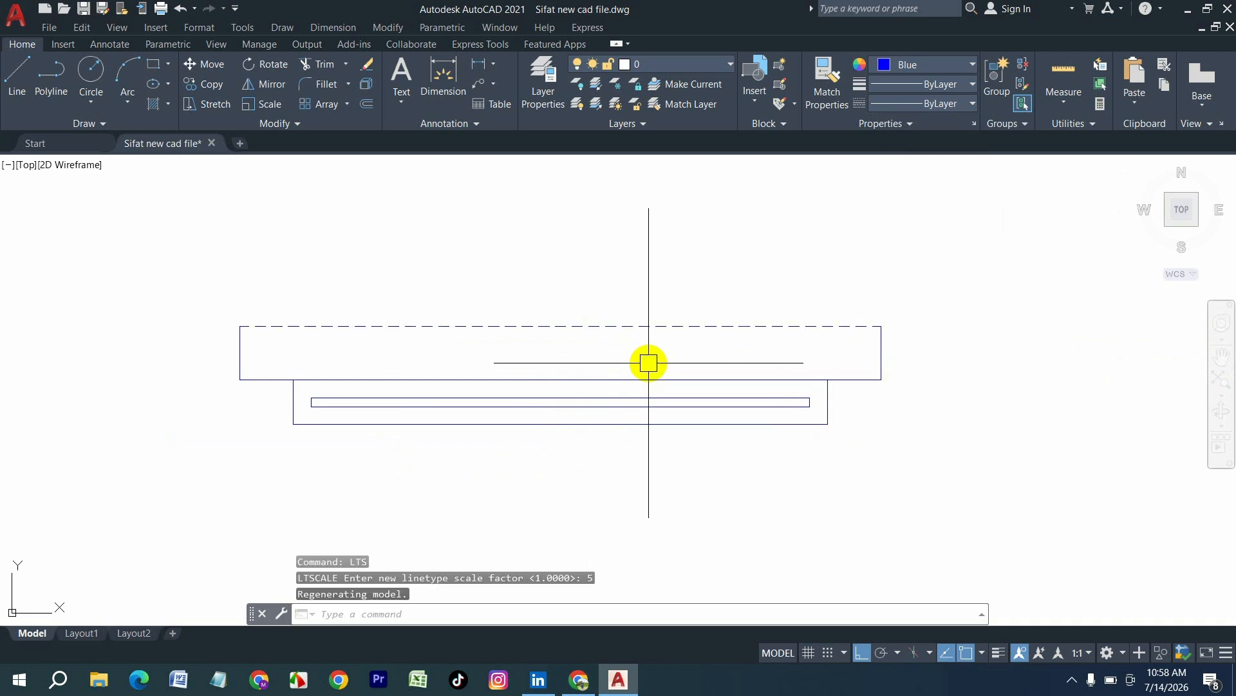
# - Set the global linetype scale factor to 7 with LTSCALE
pyautogui.write('LTS')
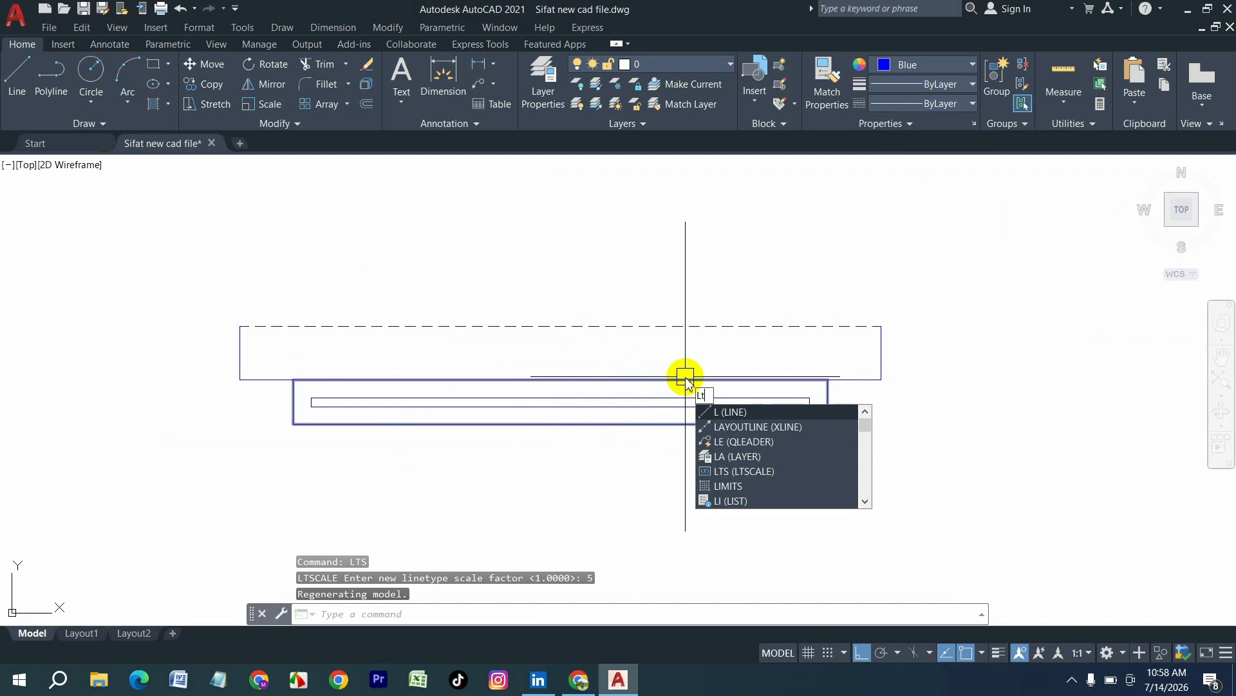
pyautogui.press('Return')
pyautogui.write('7')
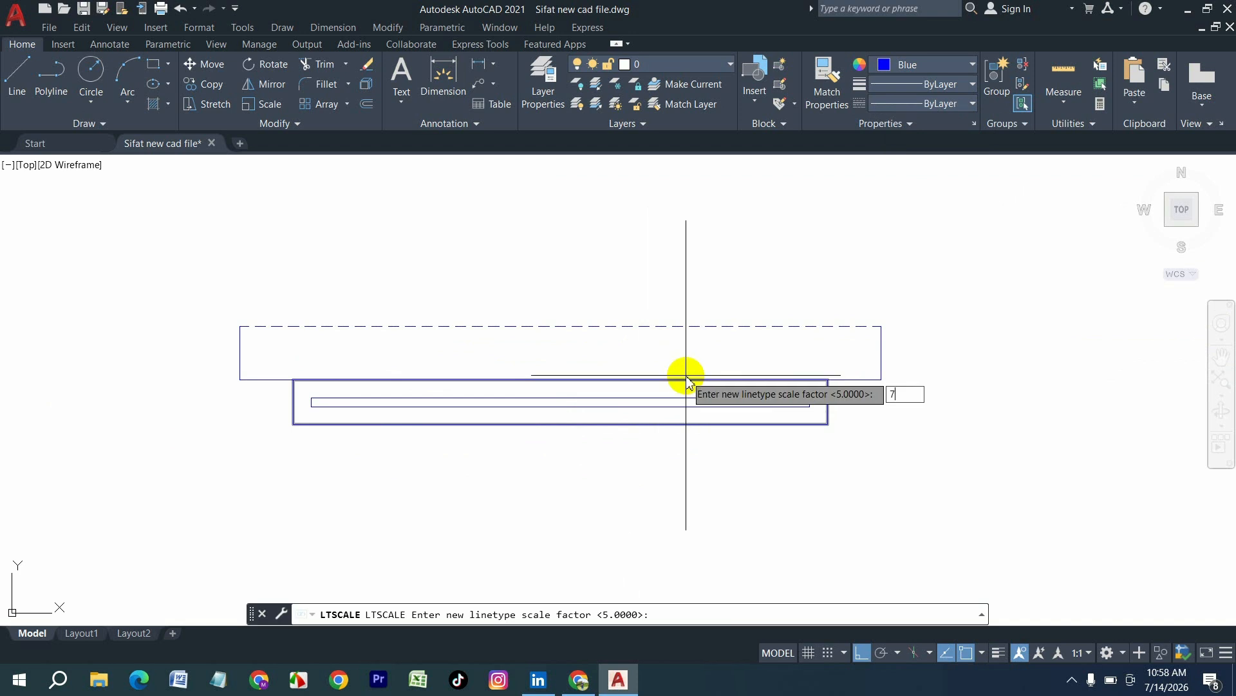
pyautogui.press('Return')
pyautogui.press('Escape')
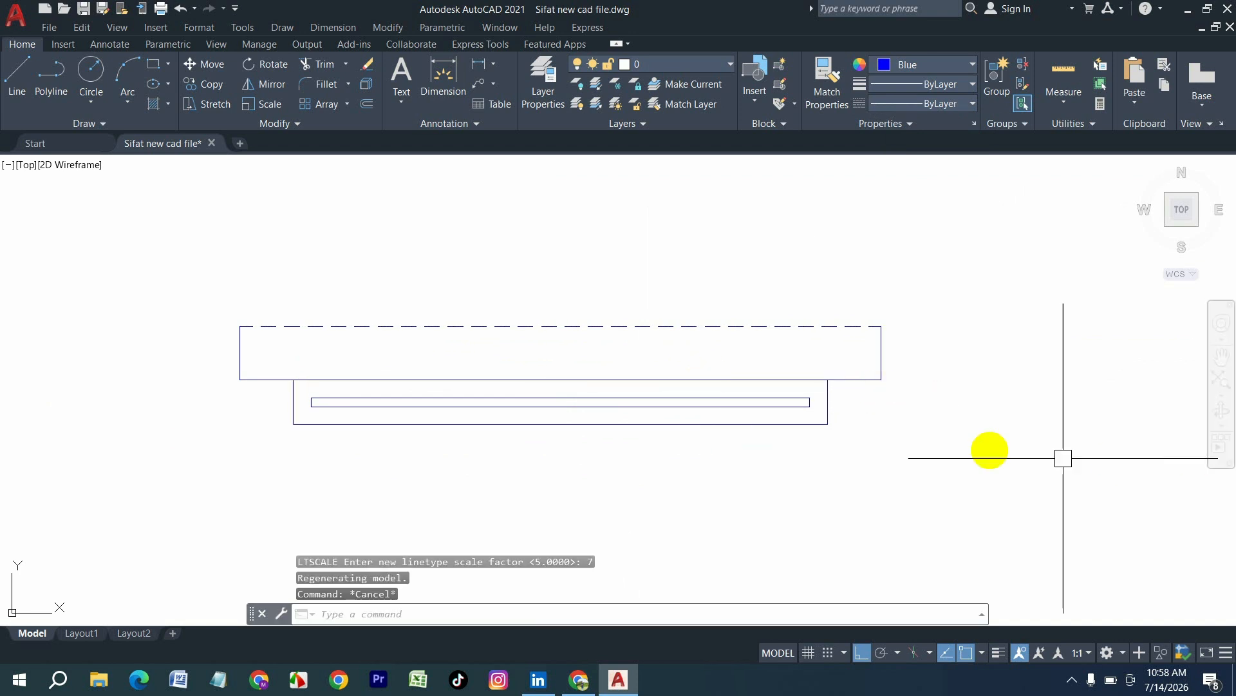
# - Match the dashed top line's properties onto the side lines and short lower lines of the 5' rectangle's outline
pyautogui.write('ma')
pyautogui.press('Return')
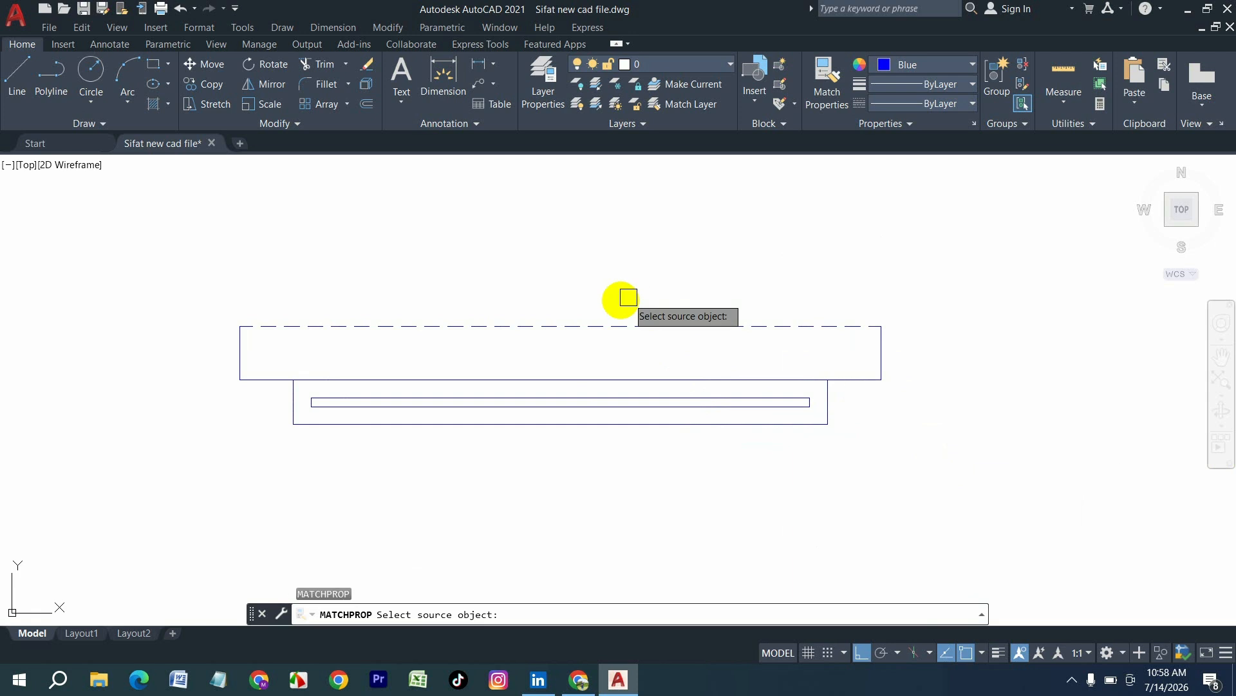
pyautogui.click(611, 326)
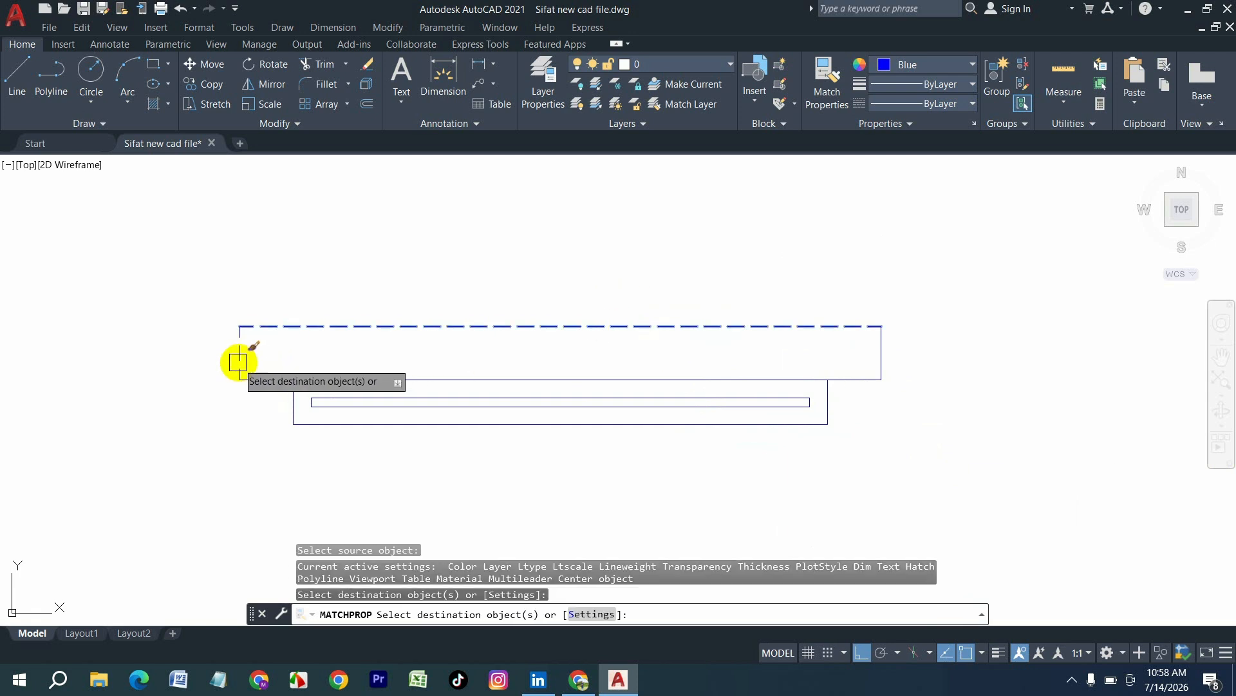
pyautogui.click(255, 377)
pyautogui.click(862, 380)
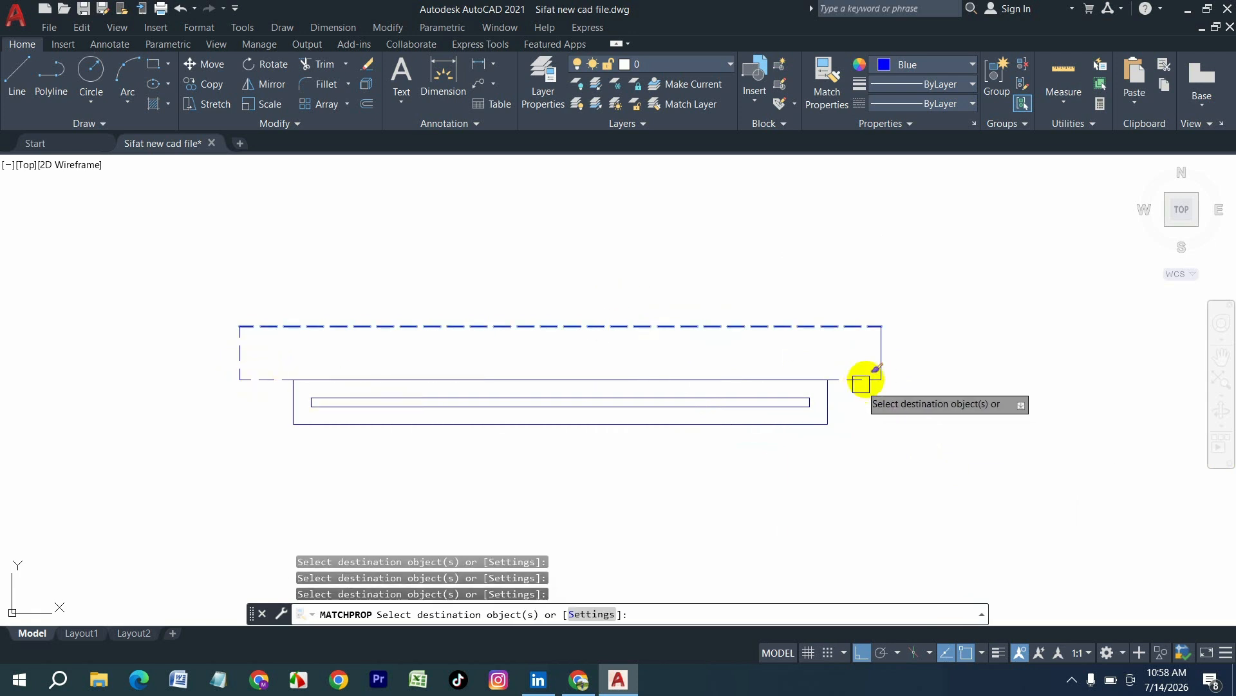
pyautogui.click(875, 357)
pyautogui.scroll(-2, 454, 317)
pyautogui.press('Escape')
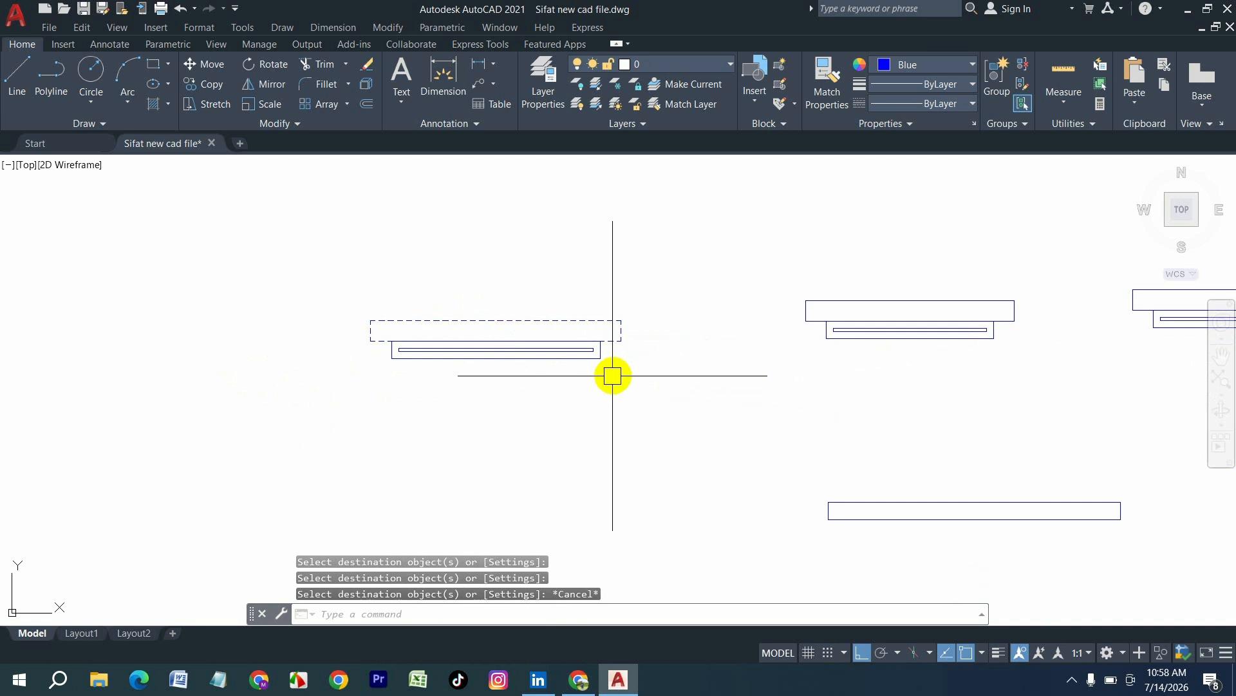
# - Match the 5' outline's dashed top line properties onto all lines of the 4' rectangle's outline
pyautogui.write('ma')
pyautogui.press('Return')
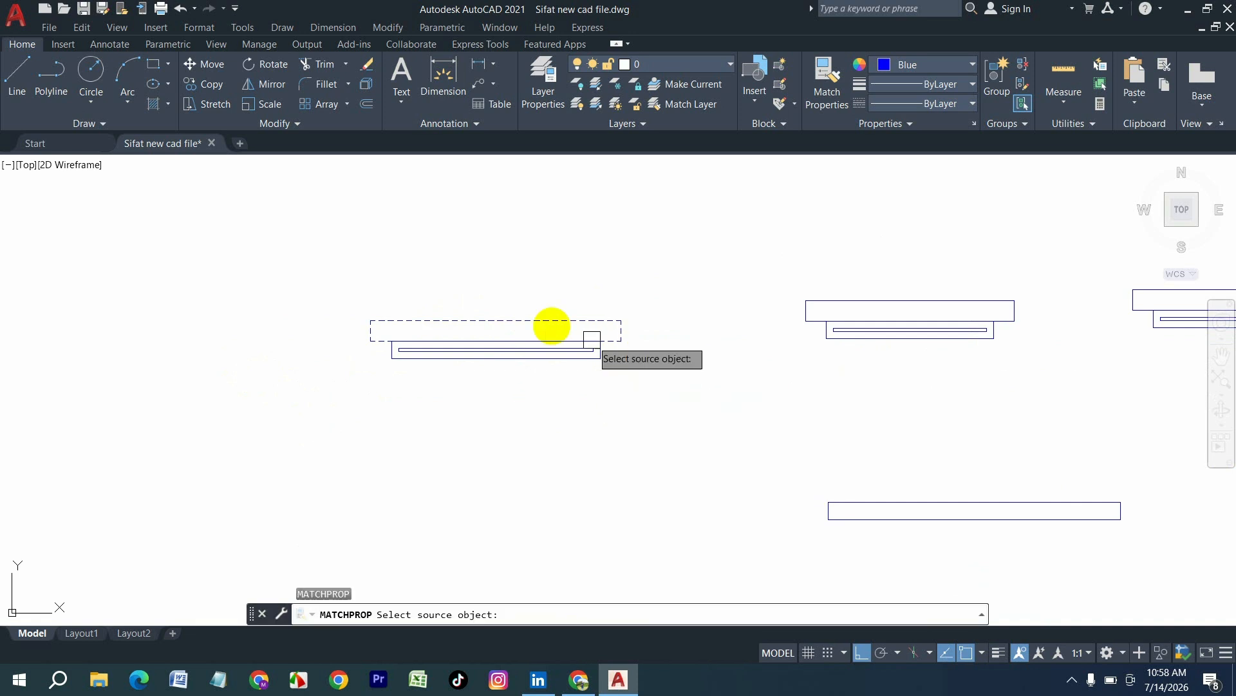
pyautogui.click(535, 319)
pyautogui.scroll(4, 878, 295)
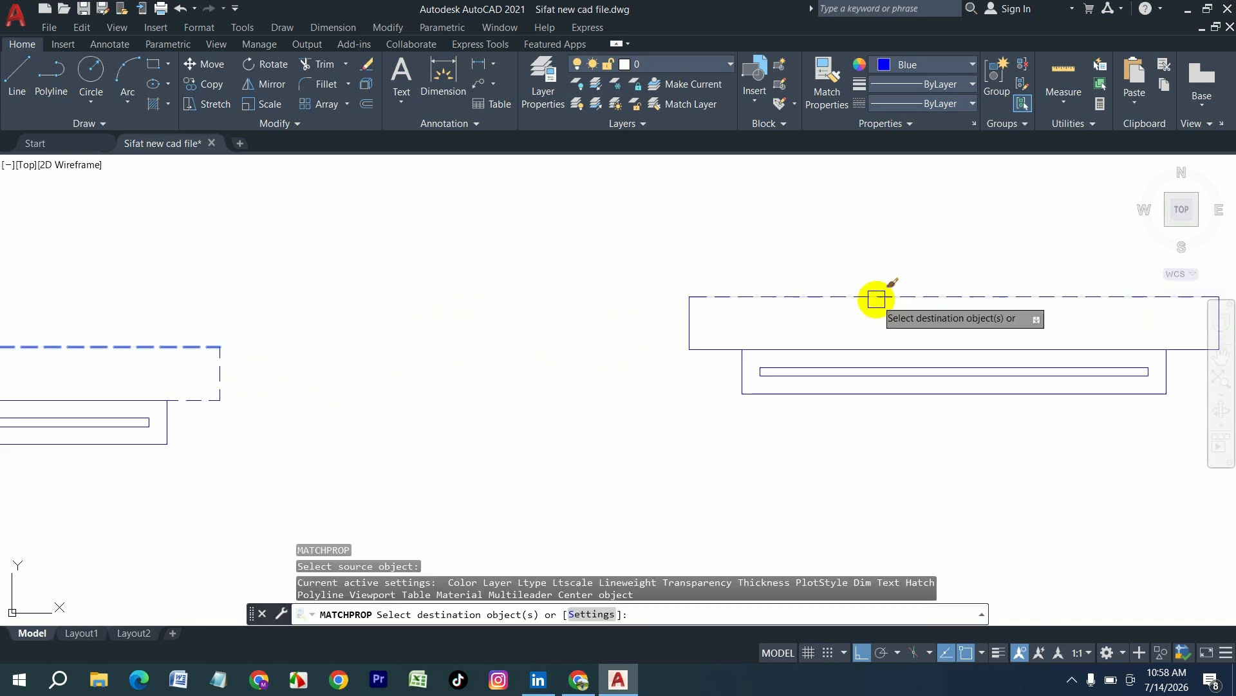
pyautogui.click(685, 324)
pyautogui.click(707, 348)
pyautogui.scroll(-2, 621, 340)
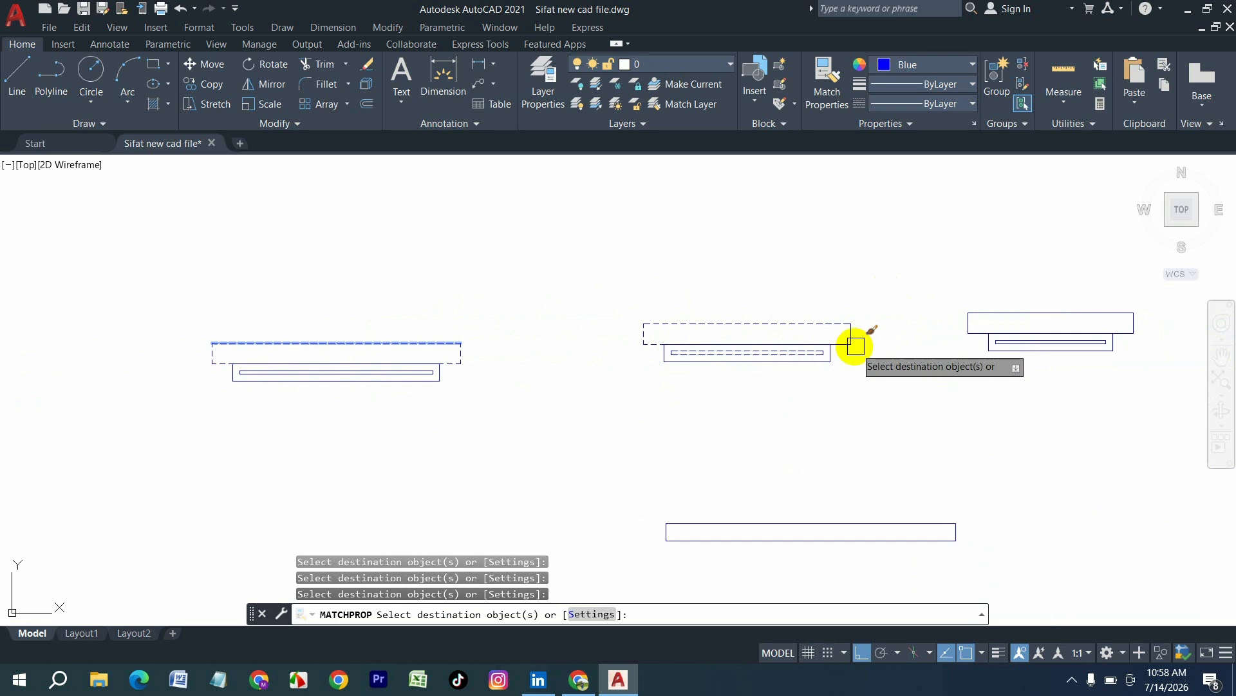
pyautogui.scroll(4, 856, 346)
pyautogui.scroll(-4, 704, 298)
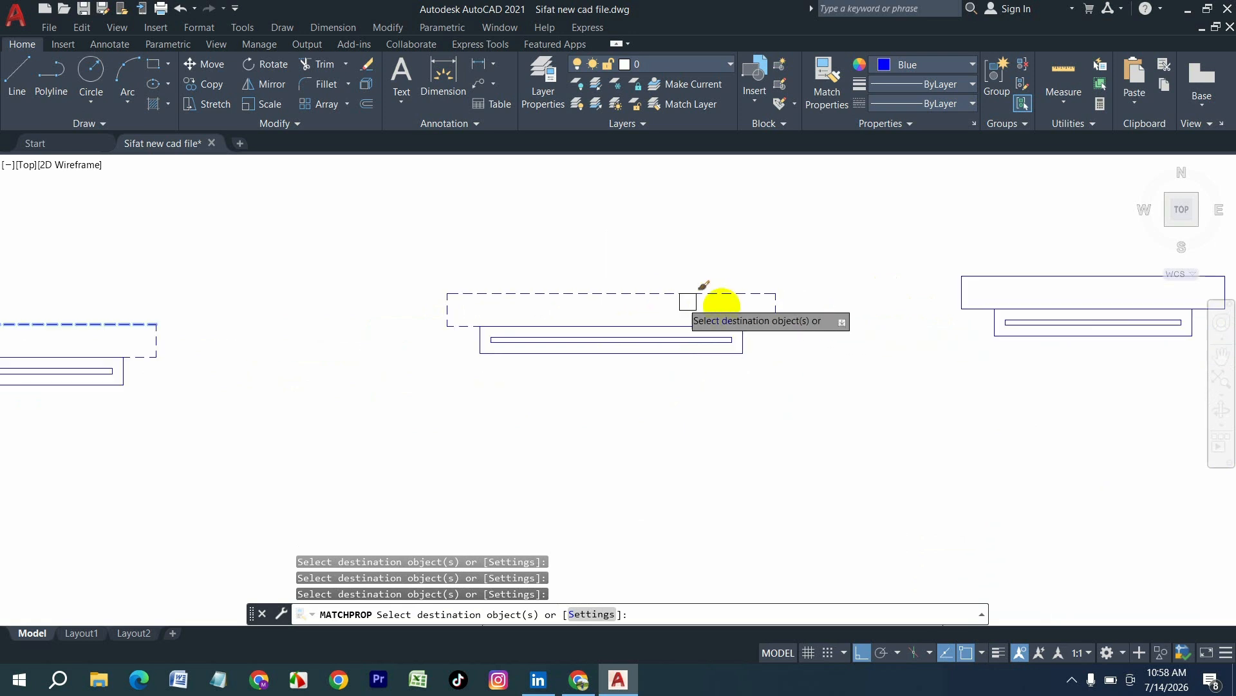
# - Continue matching the dashed line properties onto the lines of the 3' rectangle's outline
pyautogui.scroll(4, 867, 296)
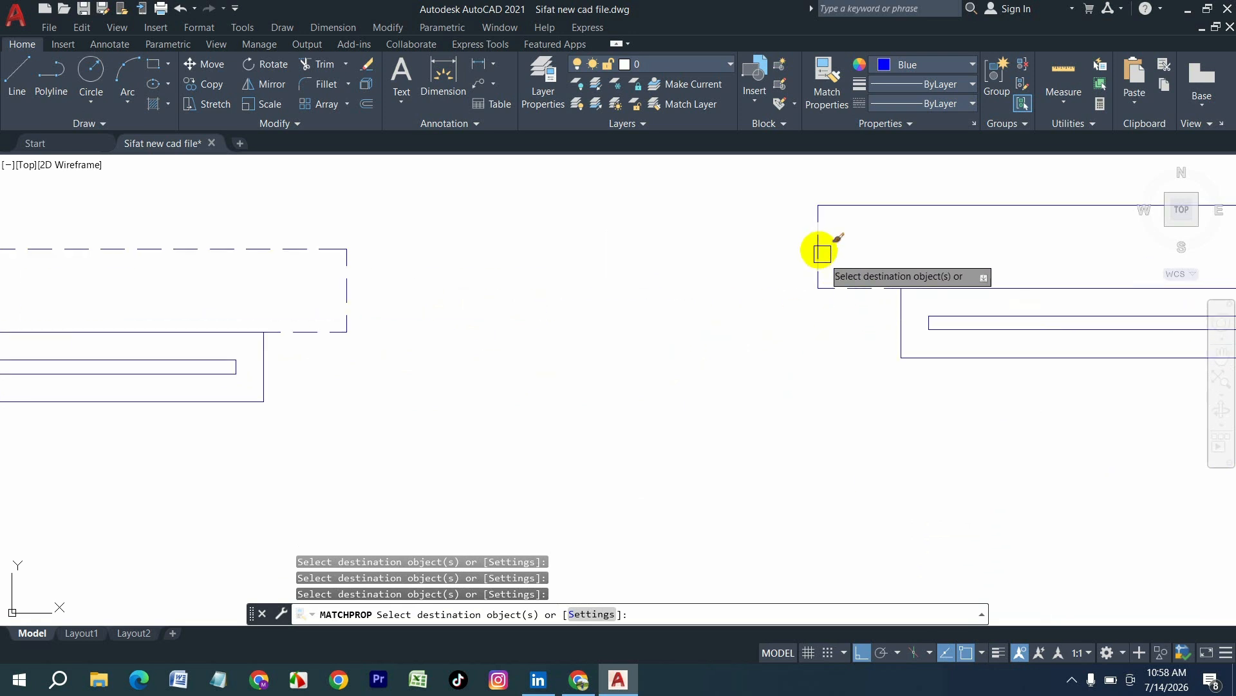
pyautogui.scroll(-4, 702, 258)
pyautogui.click(783, 253)
pyautogui.scroll(4, 855, 252)
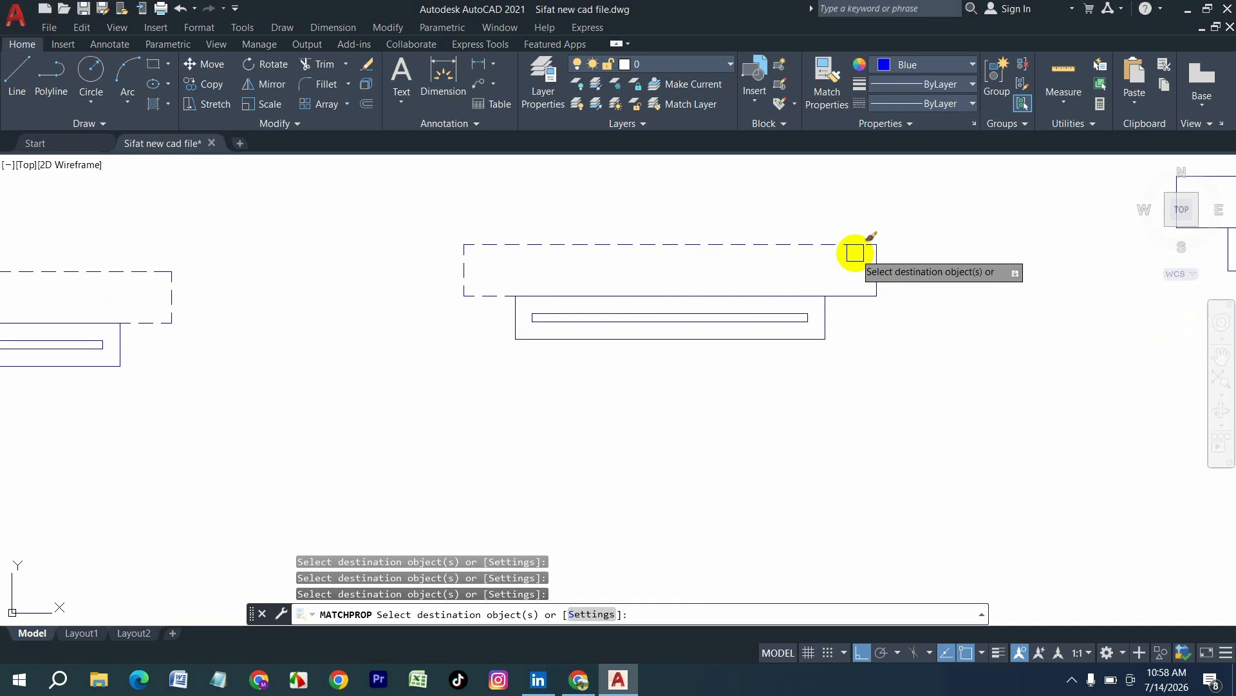
# - Apply the matched dashed properties to the lines of the 2' rectangle's outline, starting with the top line
pyautogui.scroll(-7, 837, 315)
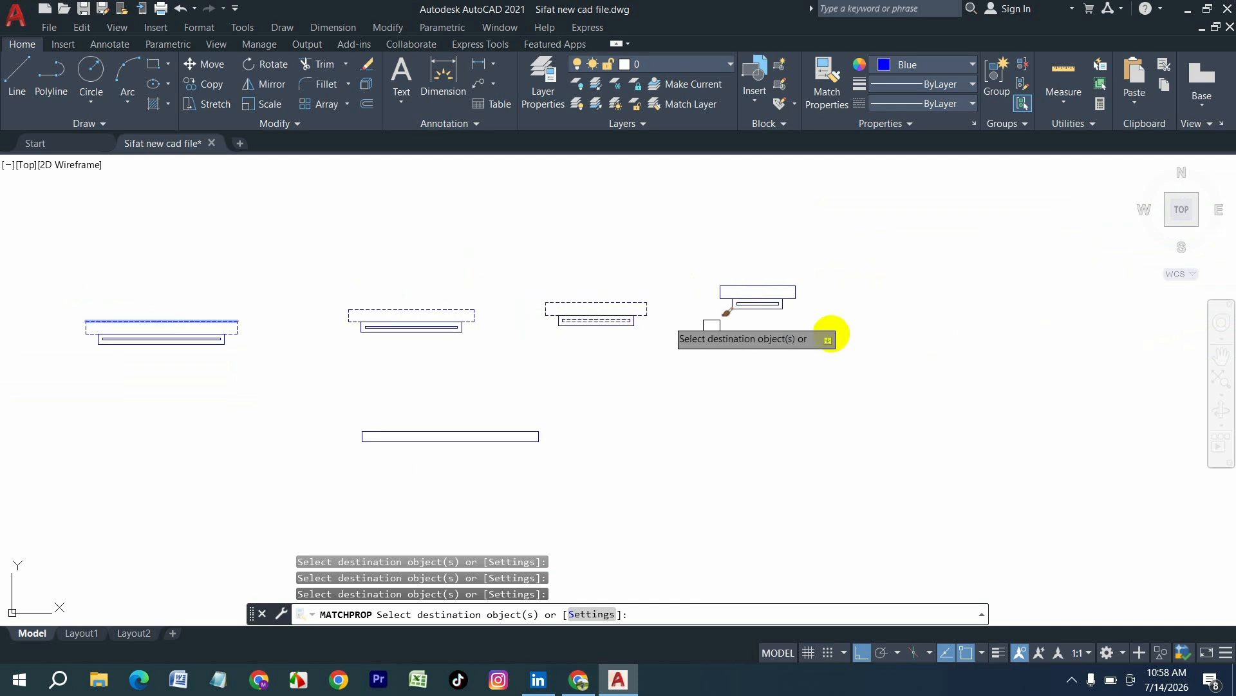
pyautogui.scroll(7, 751, 303)
pyautogui.click(725, 222)
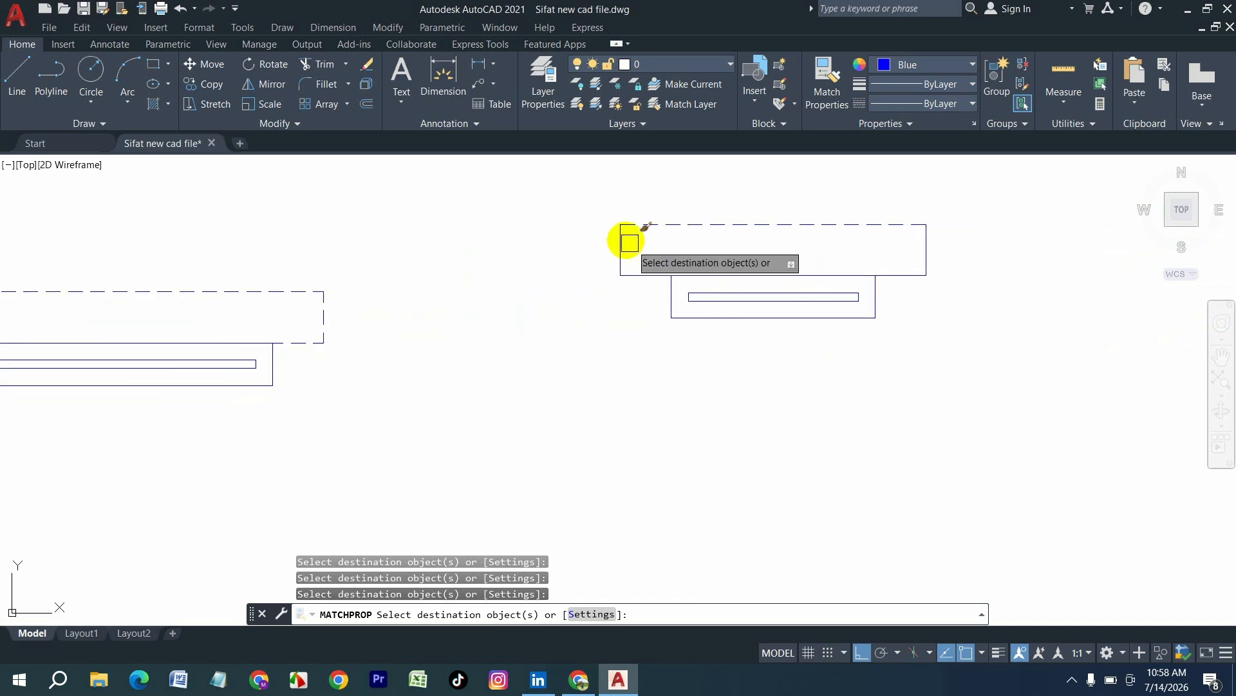